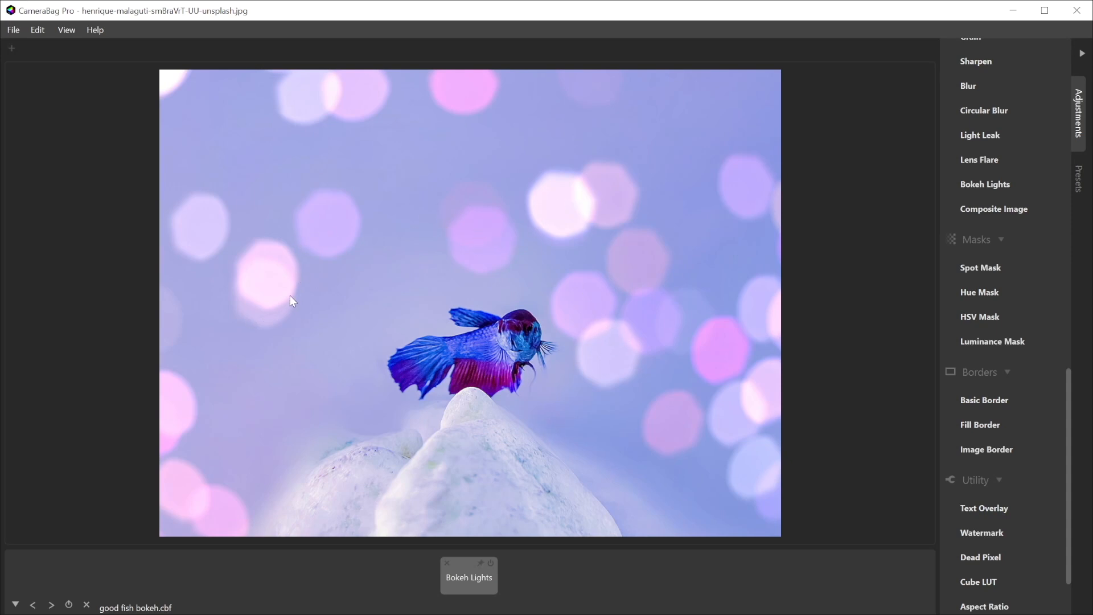
Set the Bokeh Lights adjustment on the fish photo to density 92.74 and Remix 5041.53
{"action": "left_click", "coordinate": [475, 578]}
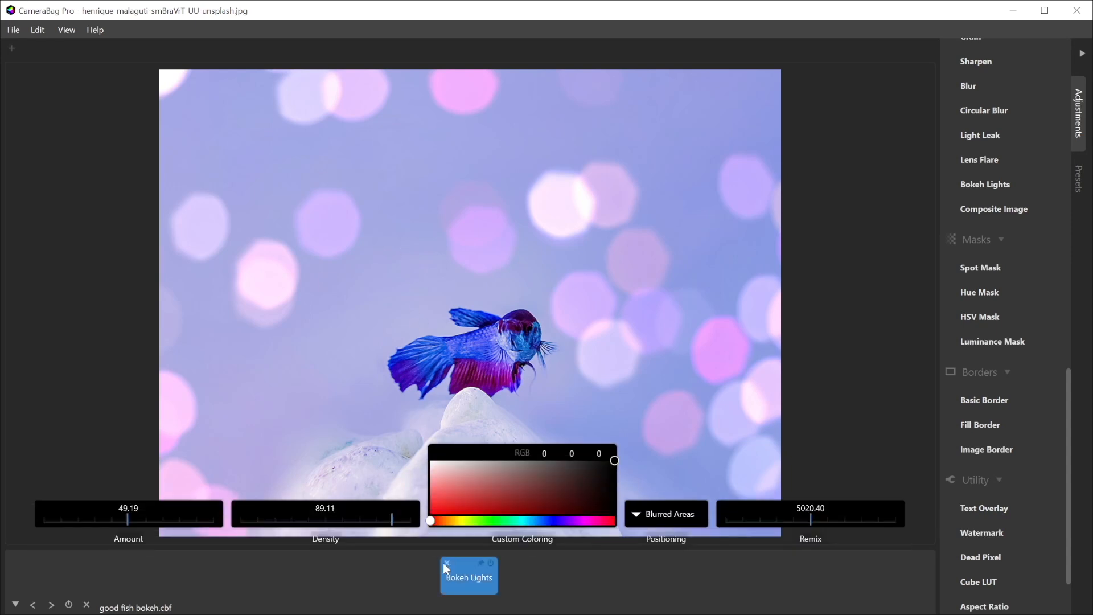
{"action": "mouse_move", "coordinate": [391, 520]}
{"action": "left_mouse_down"}
{"action": "mouse_move", "coordinate": [262, 517]}
{"action": "mouse_move", "coordinate": [254, 527]}
{"action": "mouse_move", "coordinate": [349, 532]}
{"action": "mouse_move", "coordinate": [402, 517]}
{"action": "mouse_move", "coordinate": [344, 539]}
{"action": "mouse_move", "coordinate": [380, 539]}
{"action": "mouse_move", "coordinate": [406, 535]}
{"action": "mouse_move", "coordinate": [393, 536]}
{"action": "mouse_move", "coordinate": [401, 526]}
{"action": "left_mouse_up"}
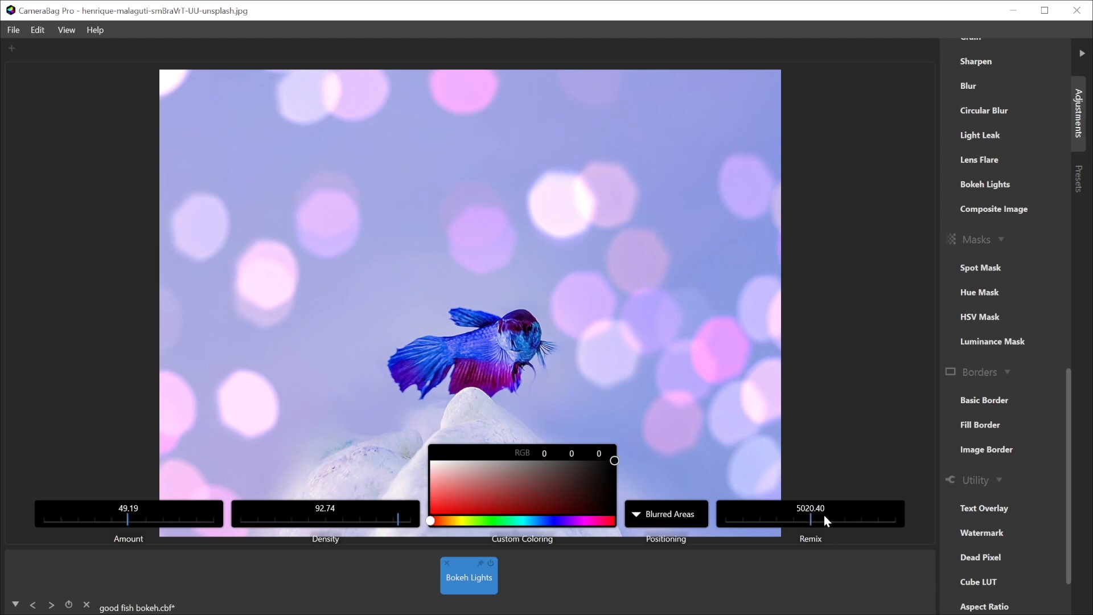
{"action": "scroll", "coordinate": [824, 515], "scroll_direction": "up", "scroll_amount": 3}
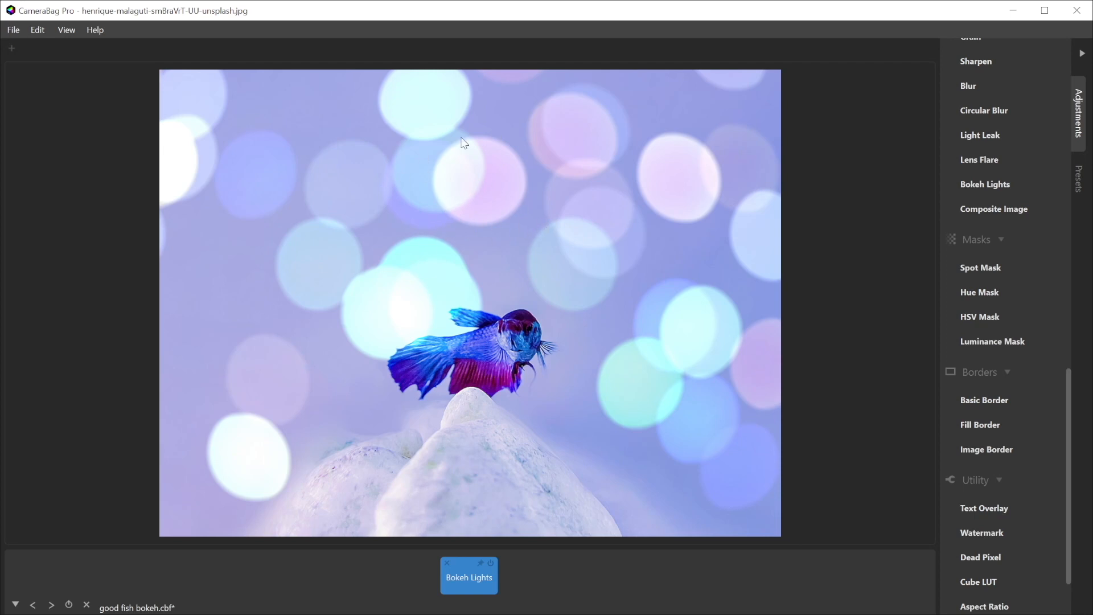
Change the fish photo's Bokeh Lights to density 51.61, amount 46.77 and Remix 5067.33
{"action": "left_click", "coordinate": [480, 586]}
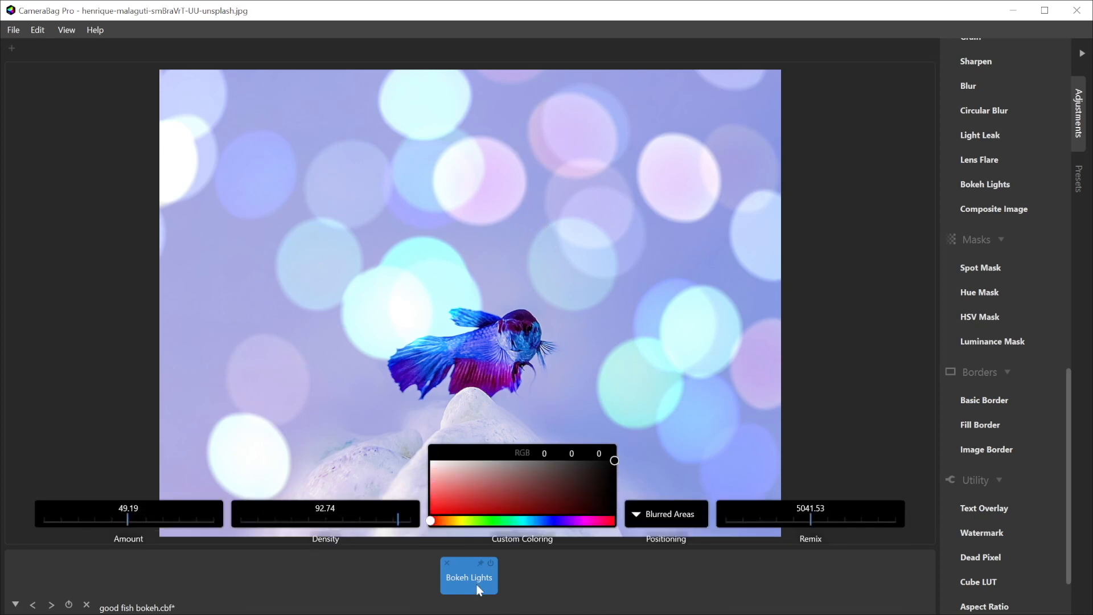
{"action": "left_click_drag", "start_coordinate": [354, 521], "coordinate": [329, 520]}
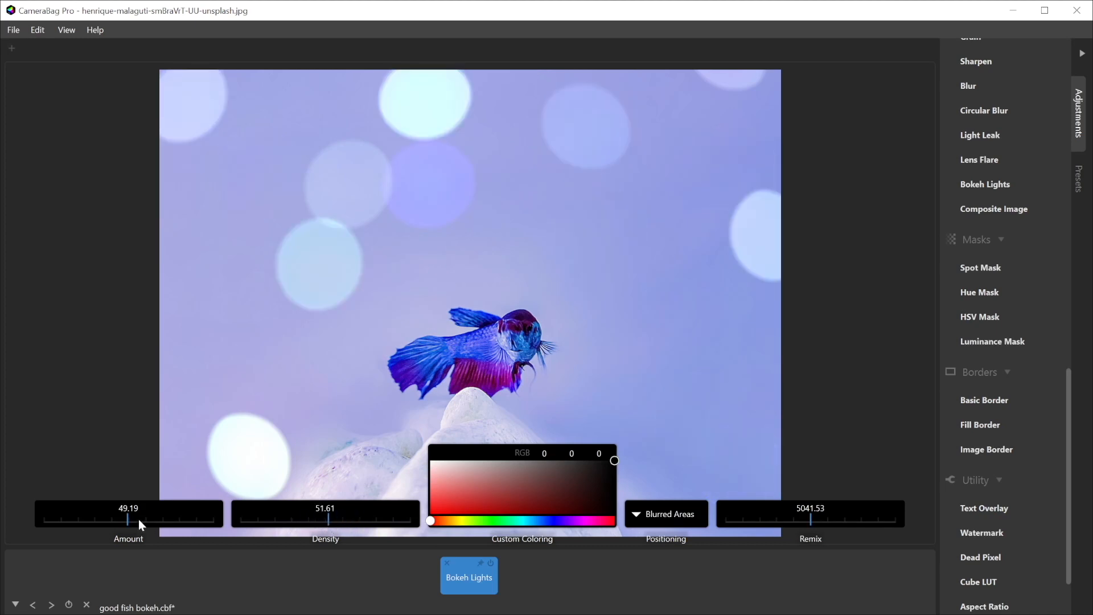
{"action": "mouse_move", "coordinate": [121, 518]}
{"action": "left_mouse_down"}
{"action": "mouse_move", "coordinate": [53, 517]}
{"action": "mouse_move", "coordinate": [140, 517]}
{"action": "mouse_move", "coordinate": [123, 516]}
{"action": "left_mouse_up"}
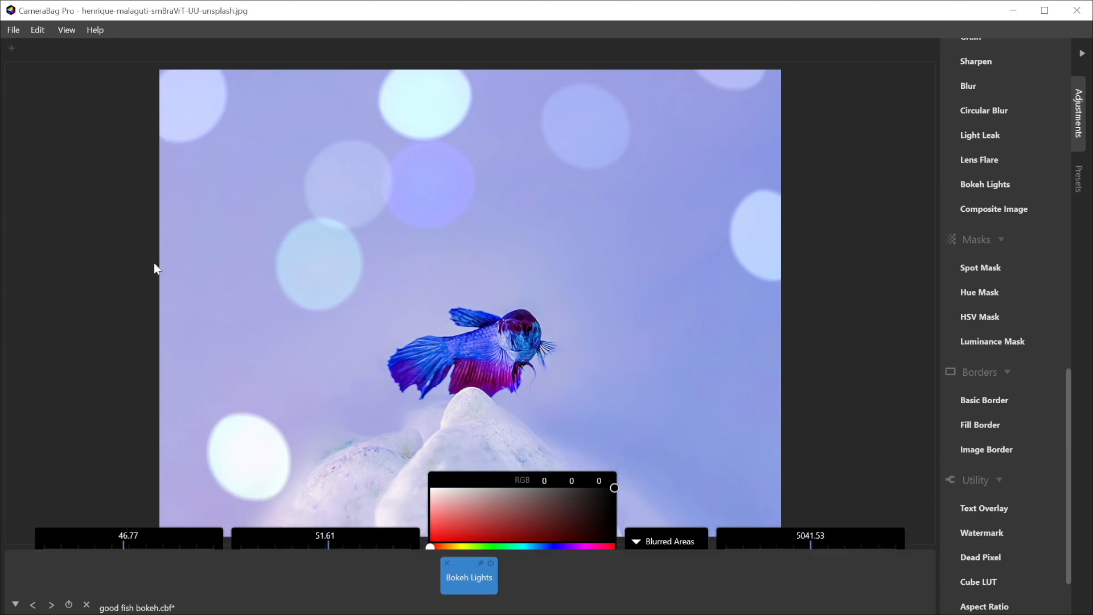
{"action": "left_click_drag", "start_coordinate": [832, 514], "coordinate": [832, 514]}
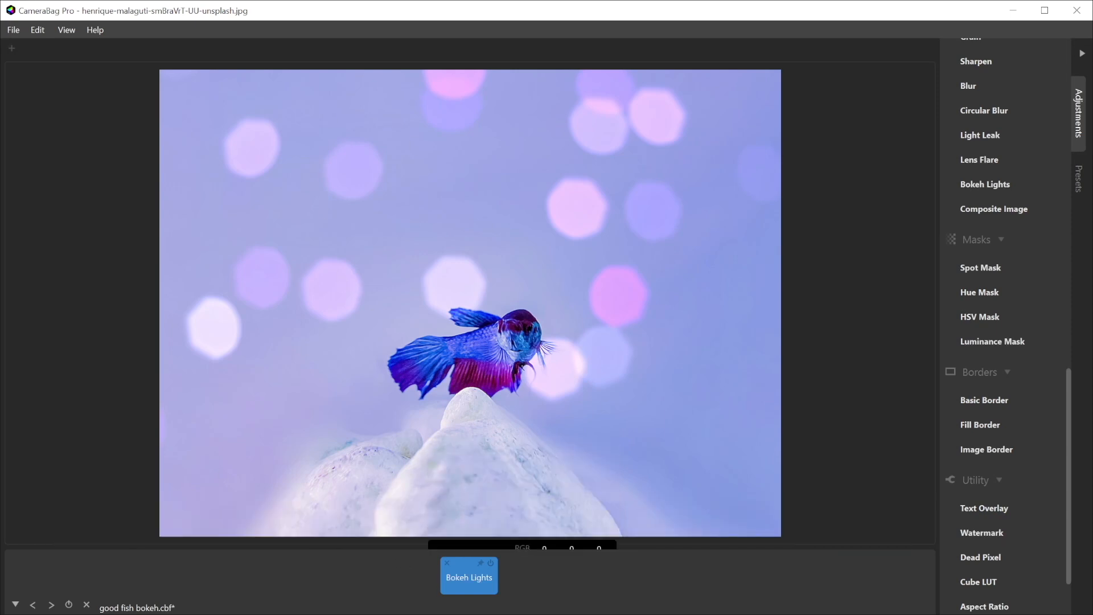
Fine-tune the fish photo's bokeh lights to an amount of 50.00 and a density of 67.74
{"action": "left_click_drag", "start_coordinate": [329, 521], "coordinate": [366, 520]}
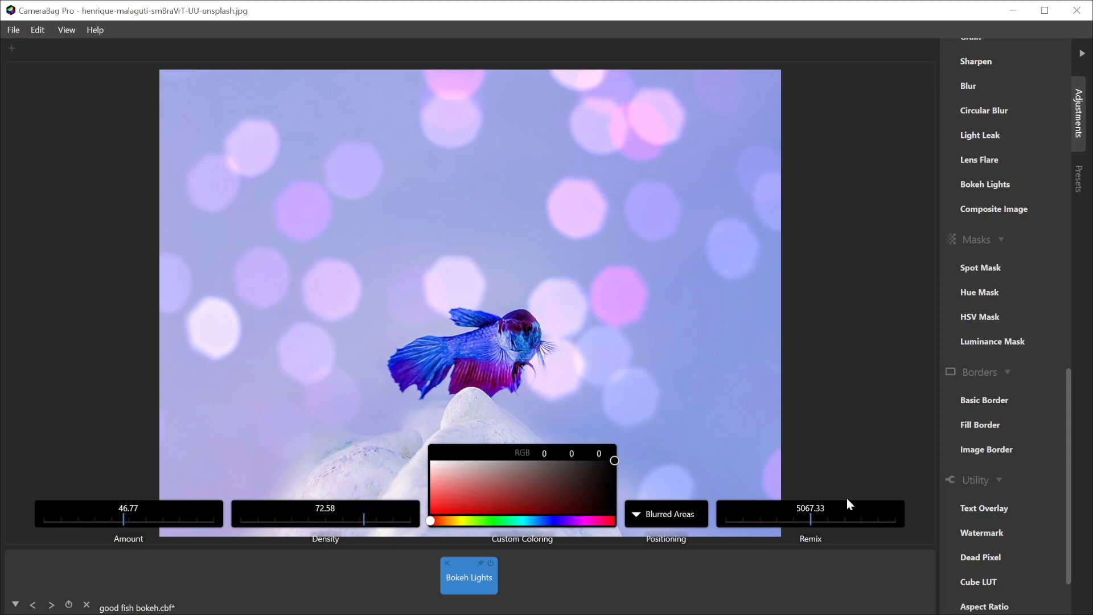
{"action": "mouse_move", "coordinate": [363, 519]}
{"action": "left_mouse_down"}
{"action": "mouse_move", "coordinate": [307, 517]}
{"action": "mouse_move", "coordinate": [359, 518]}
{"action": "mouse_move", "coordinate": [346, 521]}
{"action": "left_mouse_up"}
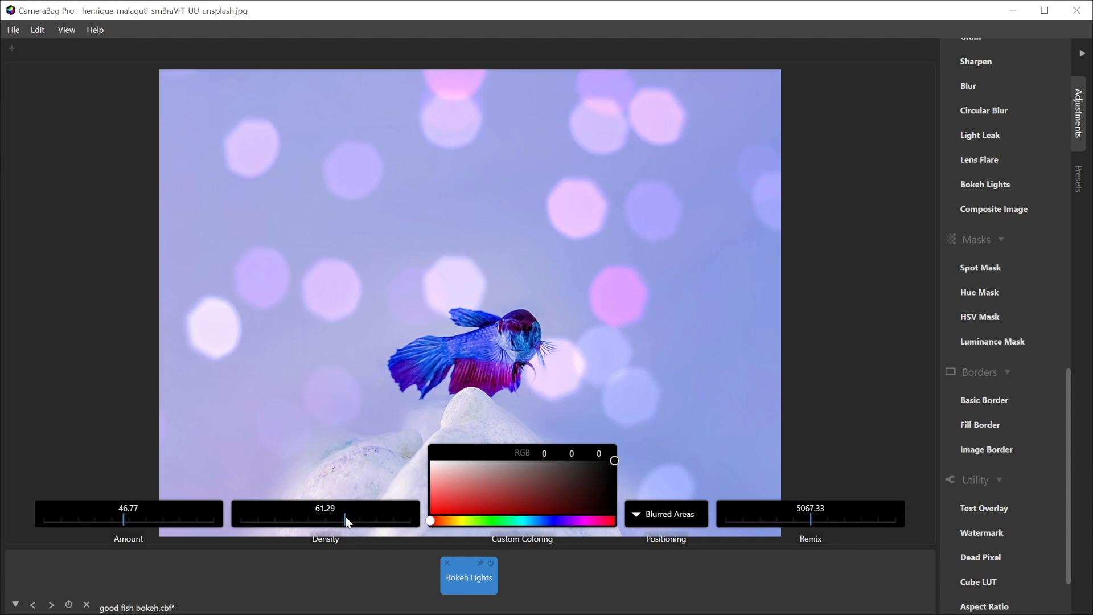
{"action": "left_click_drag", "start_coordinate": [347, 521], "coordinate": [347, 520]}
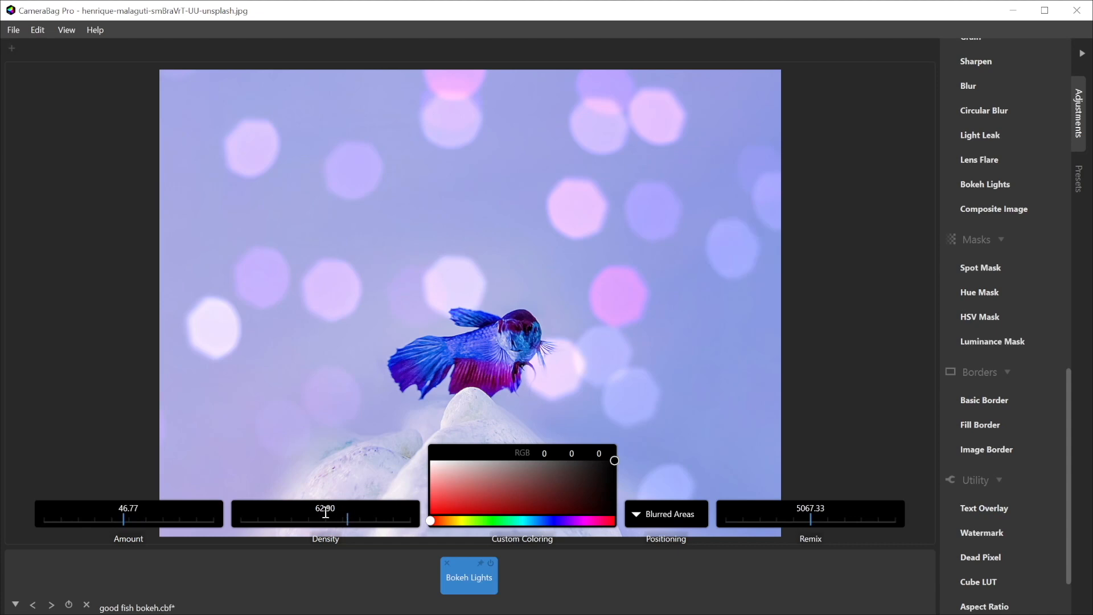
{"action": "mouse_move", "coordinate": [122, 518]}
{"action": "left_mouse_down"}
{"action": "mouse_move", "coordinate": [80, 519]}
{"action": "mouse_move", "coordinate": [149, 519]}
{"action": "mouse_move", "coordinate": [130, 518]}
{"action": "left_mouse_up"}
{"action": "left_click", "coordinate": [607, 575]}
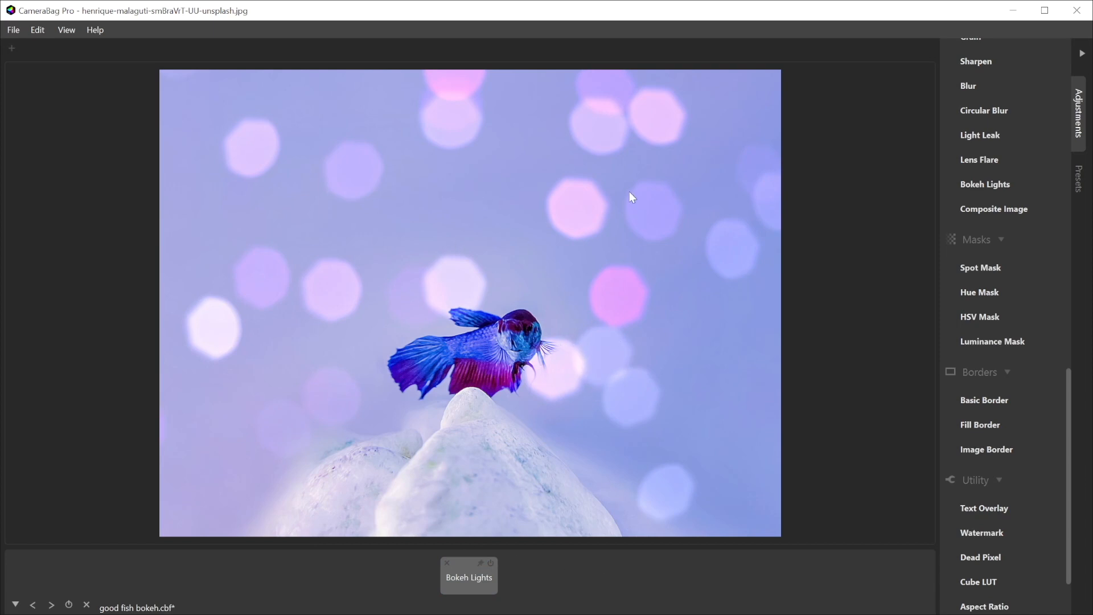
{"action": "left_click", "coordinate": [472, 584]}
{"action": "mouse_move", "coordinate": [349, 516]}
{"action": "left_mouse_down"}
{"action": "mouse_move", "coordinate": [412, 512]}
{"action": "mouse_move", "coordinate": [303, 518]}
{"action": "mouse_move", "coordinate": [354, 518]}
{"action": "left_mouse_up"}
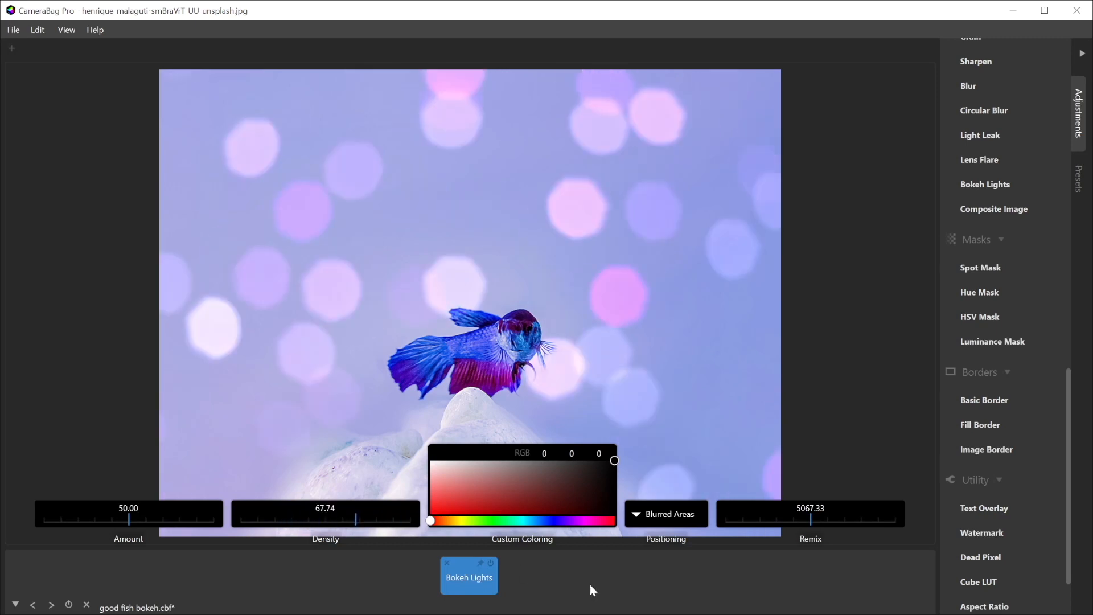
{"action": "left_click", "coordinate": [589, 585]}
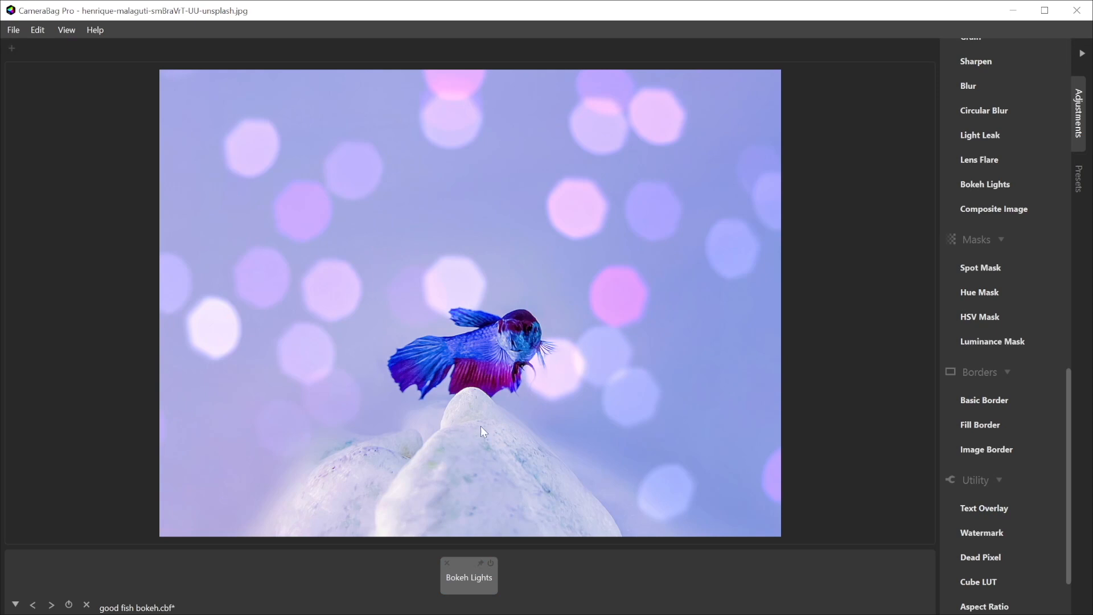
Set the positioning of the fish photo's bokeh lights to Whole Image
{"action": "left_click", "coordinate": [479, 588]}
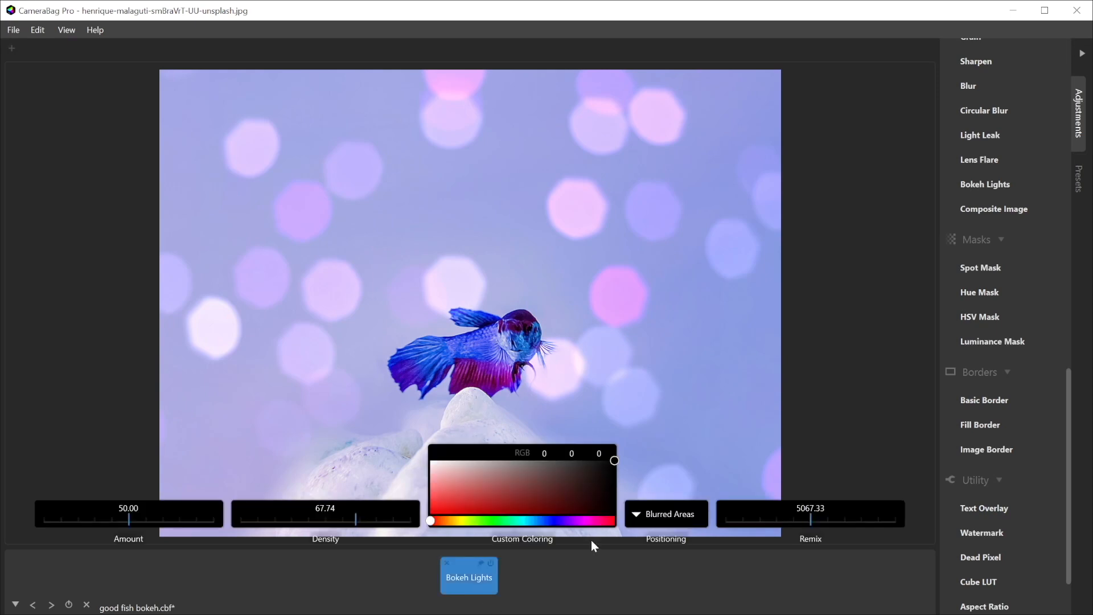
{"action": "left_click", "coordinate": [661, 514]}
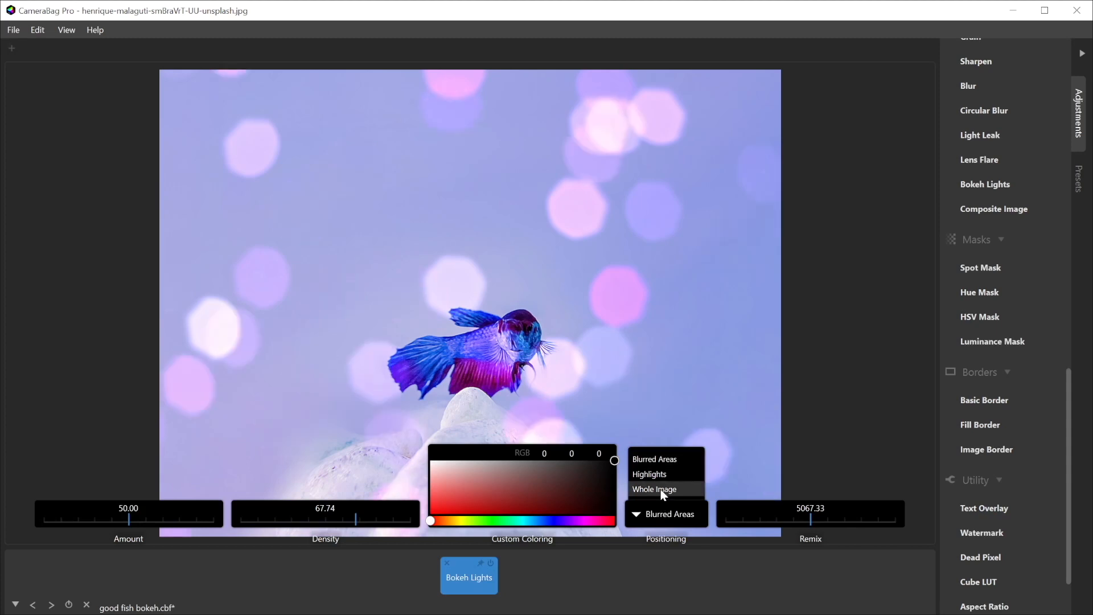
{"action": "left_click", "coordinate": [661, 489]}
{"action": "left_click", "coordinate": [595, 565]}
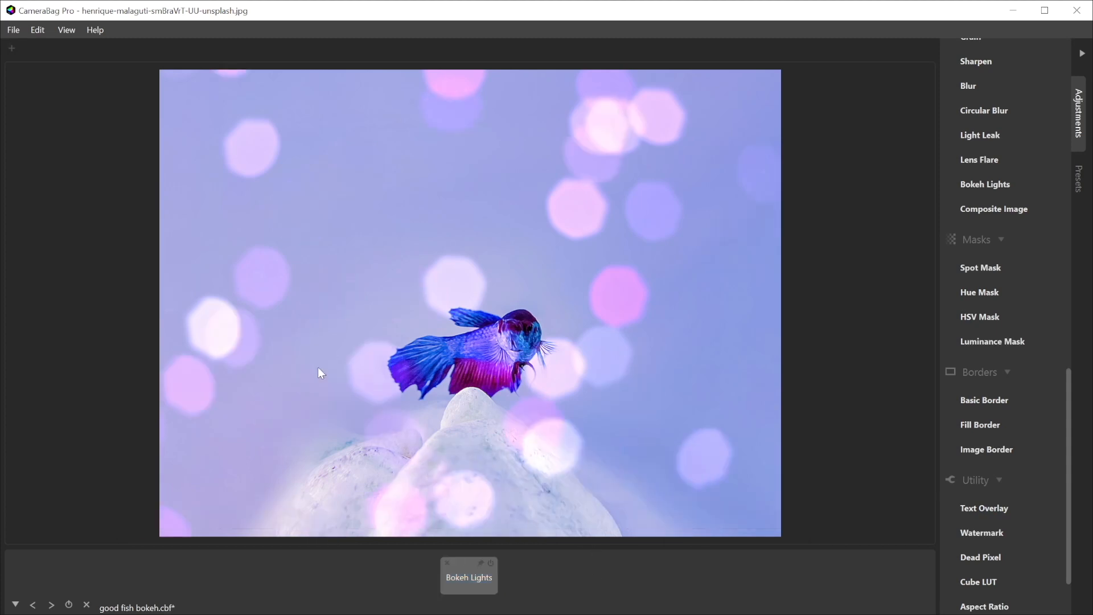
Return the positioning of the fish photo's bokeh lights to Blurred Areas
{"action": "left_click", "coordinate": [485, 591]}
{"action": "left_click", "coordinate": [684, 515]}
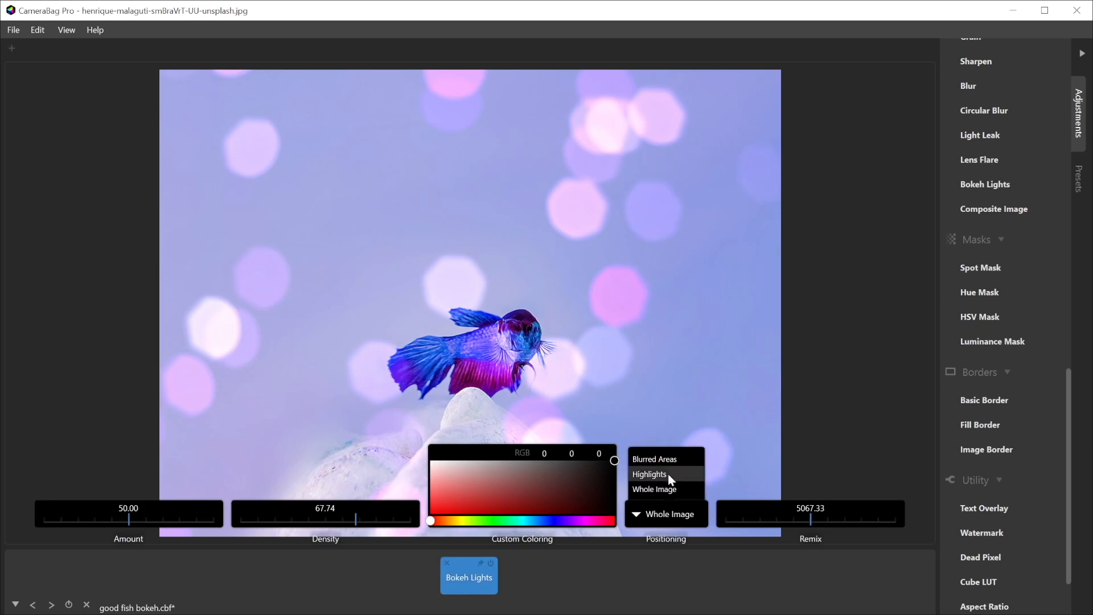
{"action": "left_click", "coordinate": [666, 459]}
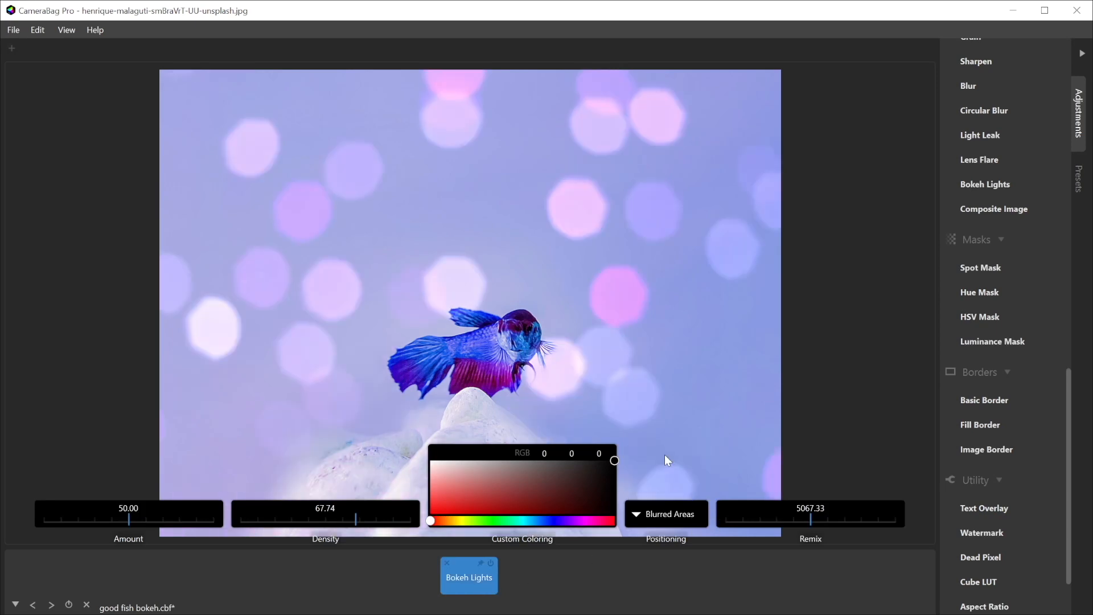
{"action": "left_click", "coordinate": [611, 563]}
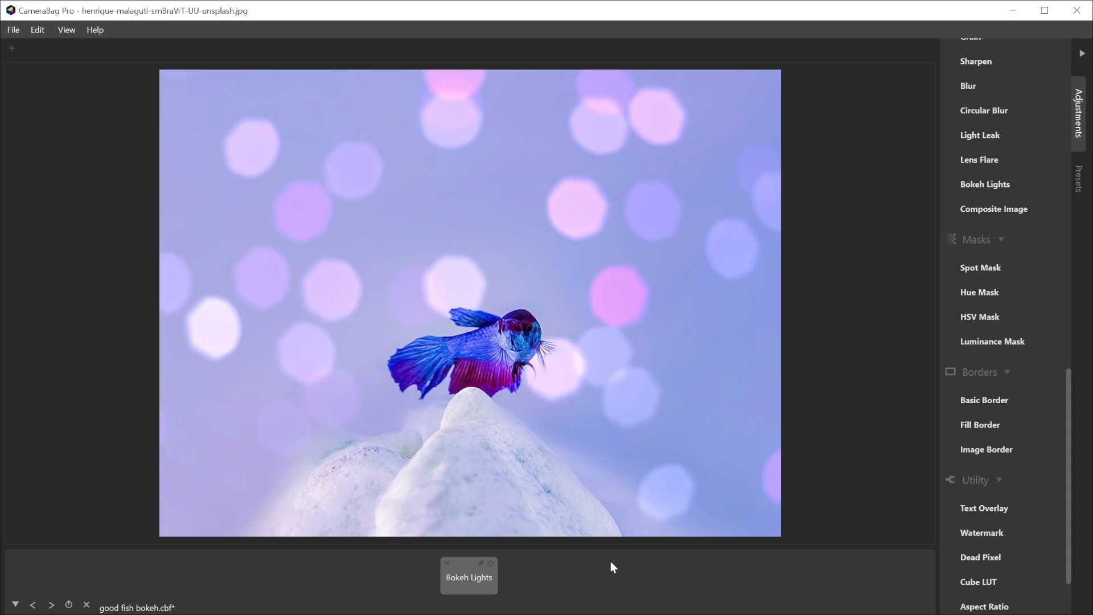
Preview the Highlights positioning for the fish photo's bokeh lights, keeping Blurred Areas selected
{"action": "left_click", "coordinate": [472, 580]}
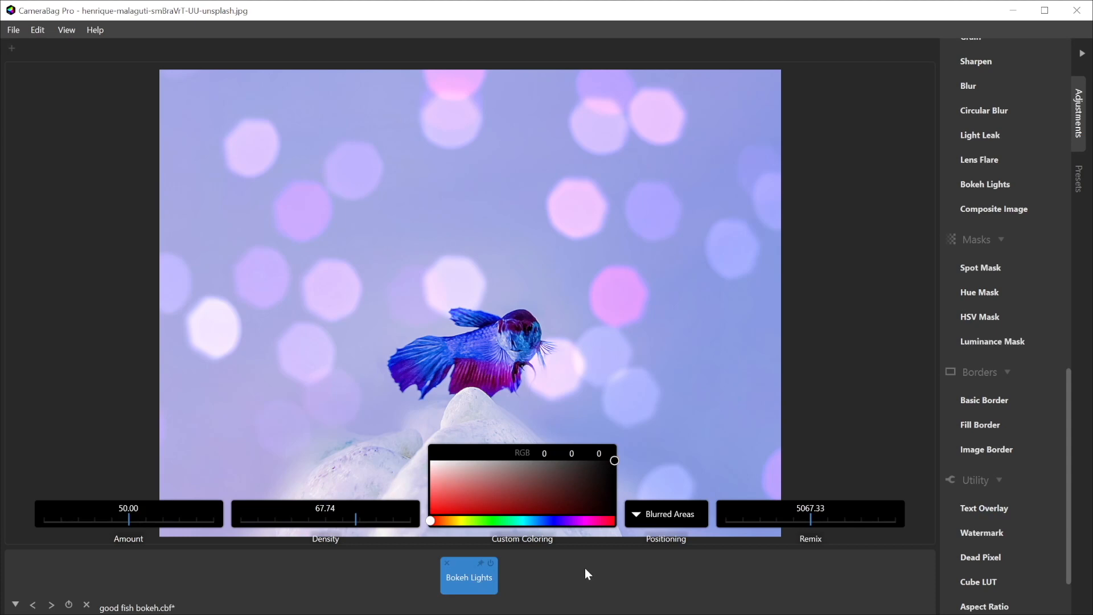
{"action": "left_click", "coordinate": [666, 515]}
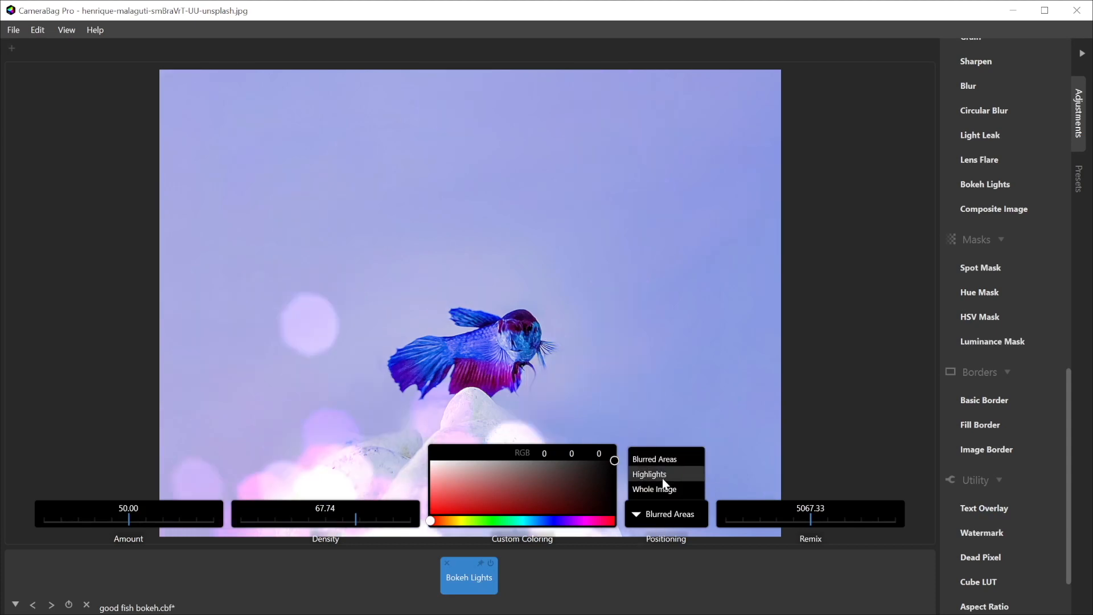
{"action": "left_click", "coordinate": [665, 460]}
{"action": "left_click", "coordinate": [576, 583]}
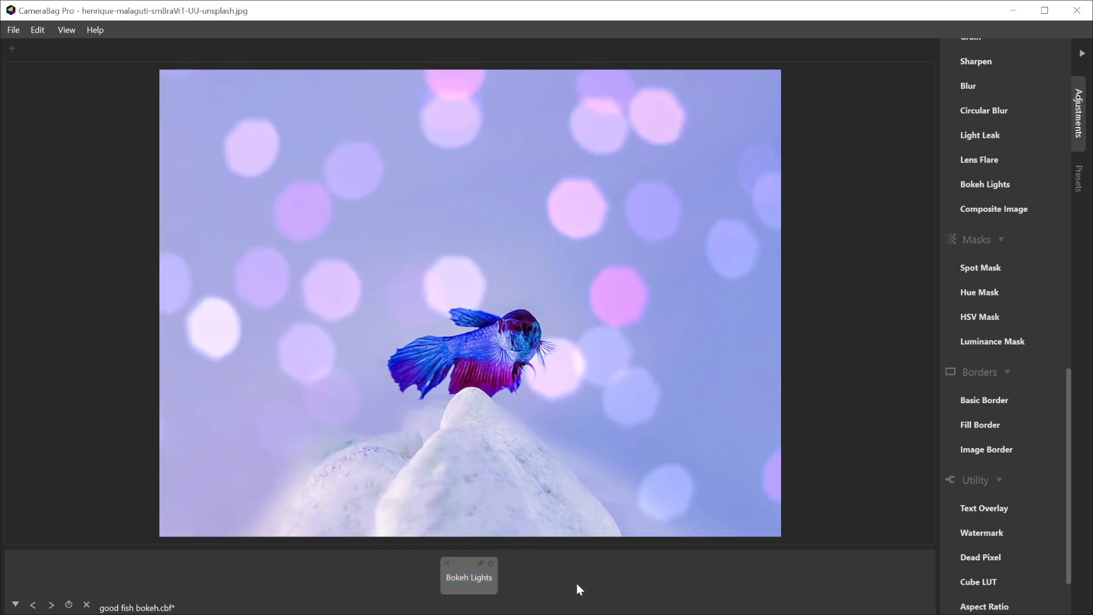
Remove the Bokeh Lights adjustment from the fish photo and switch to the night street photo
{"action": "left_click", "coordinate": [448, 564]}
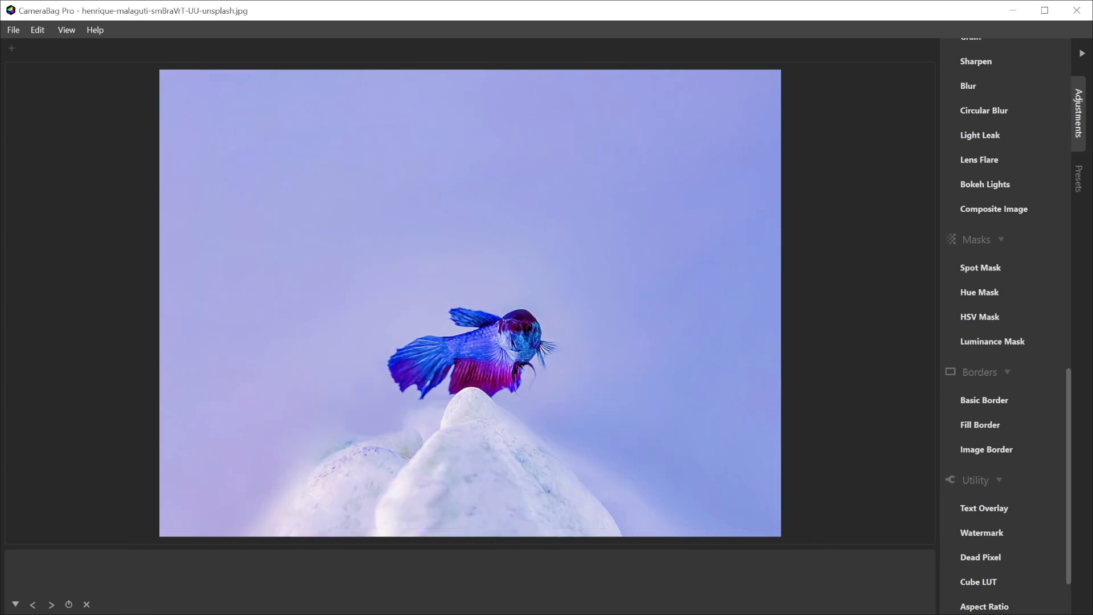
{"action": "key", "text": "Right"}
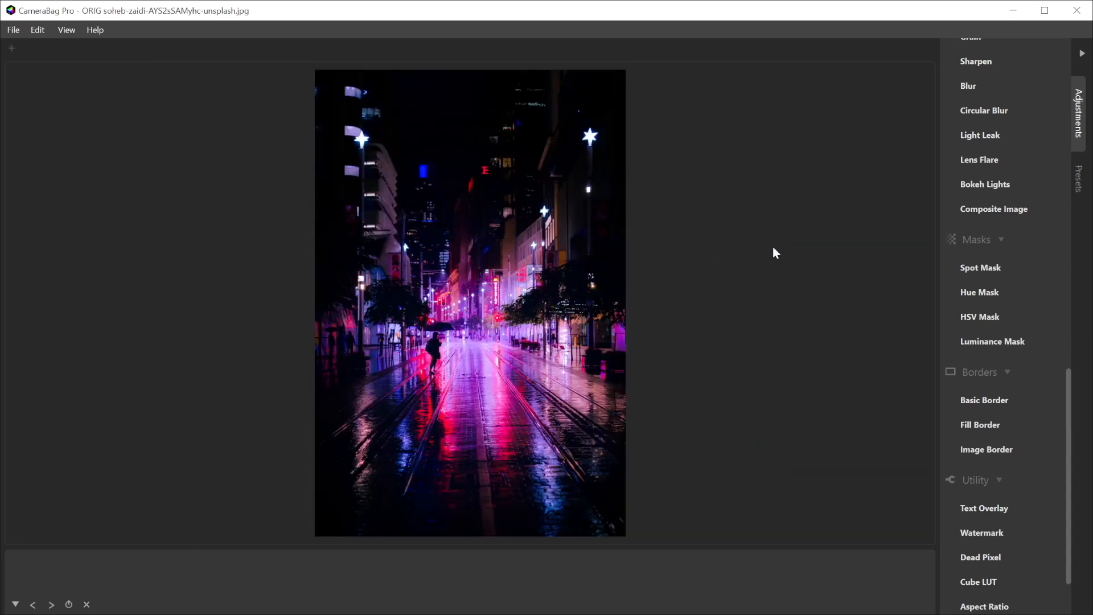
Add a Gaussian Blur adjustment to the night street photo and raise its amount until the whole scene is heavily blurred
{"action": "scroll", "coordinate": [980, 154], "scroll_direction": "up", "scroll_amount": 3}
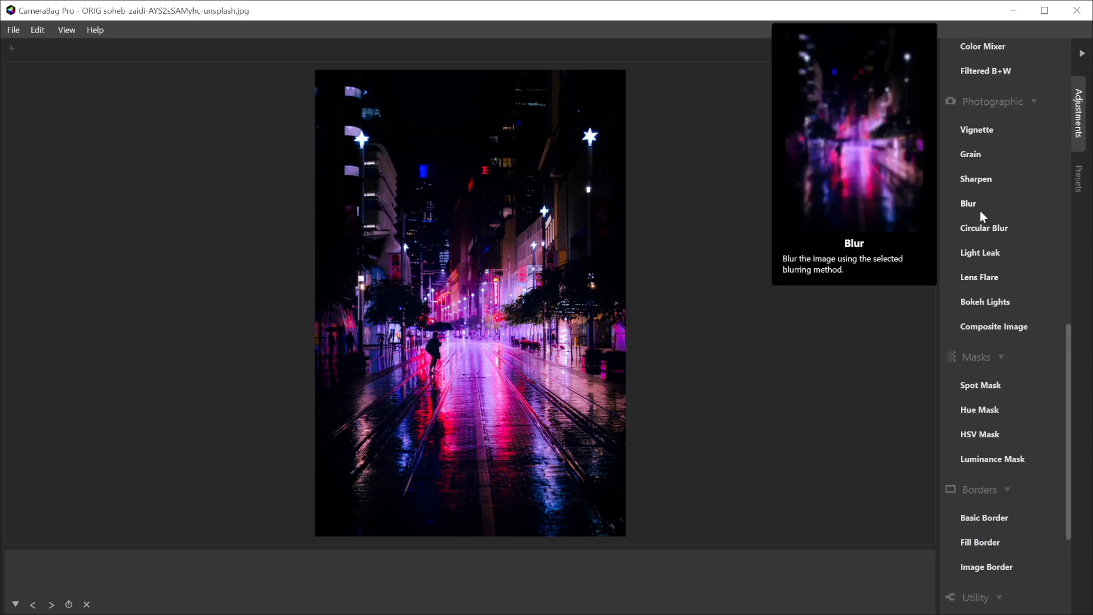
{"action": "left_click", "coordinate": [968, 204]}
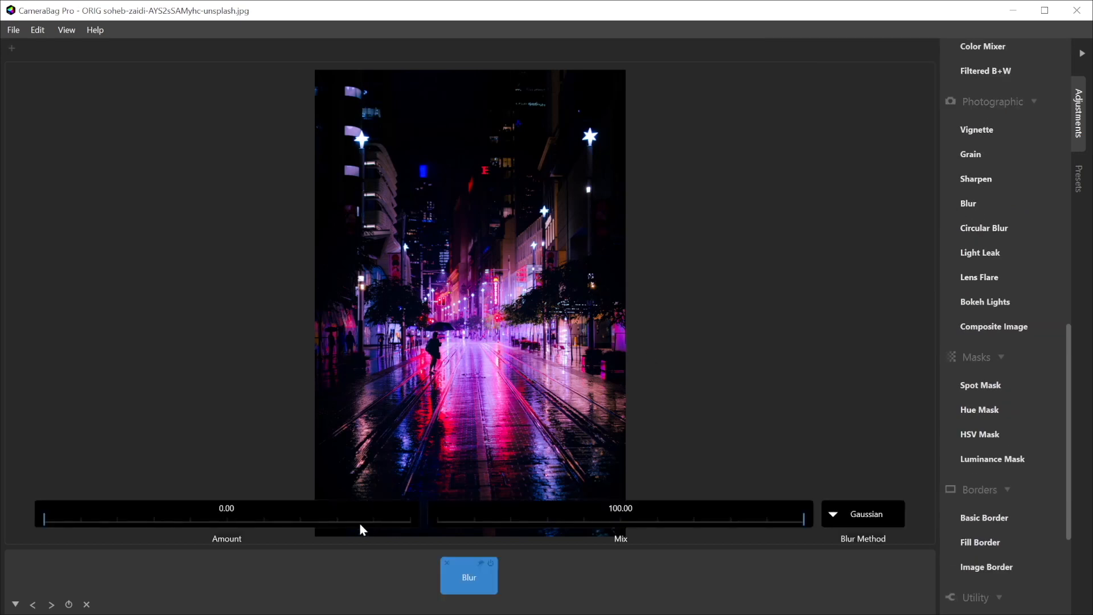
{"action": "left_click_drag", "start_coordinate": [360, 523], "coordinate": [468, 511]}
{"action": "left_click", "coordinate": [562, 591]}
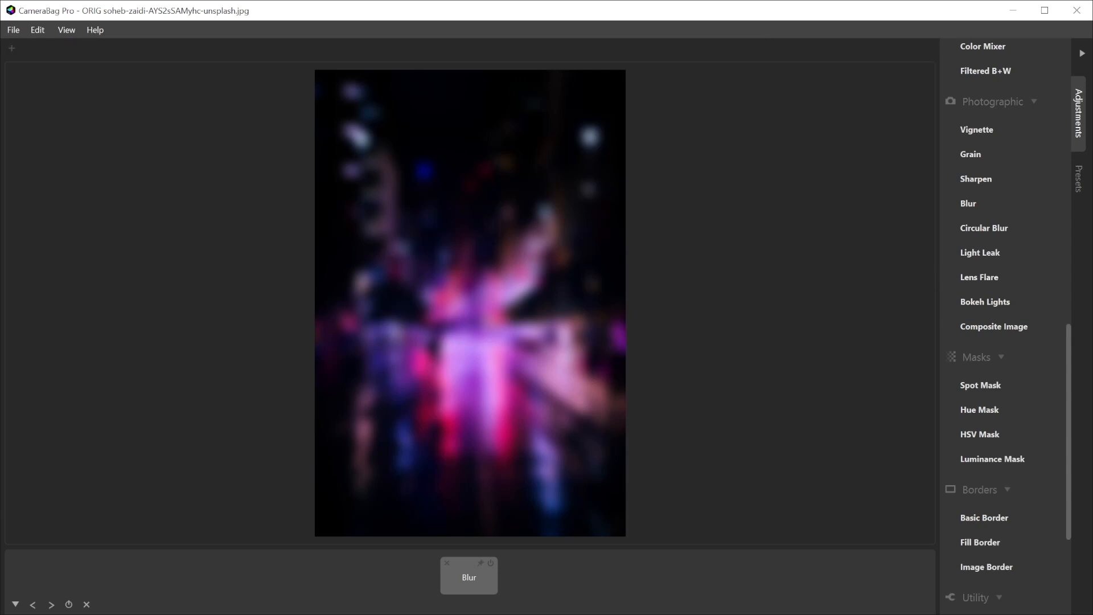
Load the good night bokeh.cbf settings on the blurred street photo and set the bokeh positioning to Blurred Areas
{"action": "left_click_drag", "start_coordinate": [264, 279], "coordinate": [272, 279]}
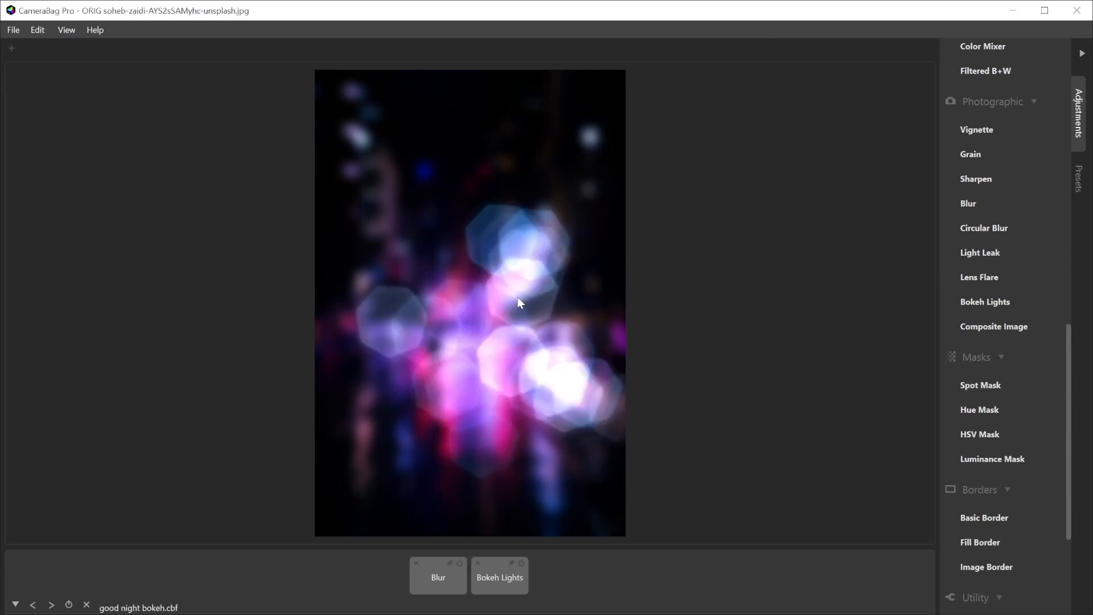
{"action": "left_click", "coordinate": [492, 590]}
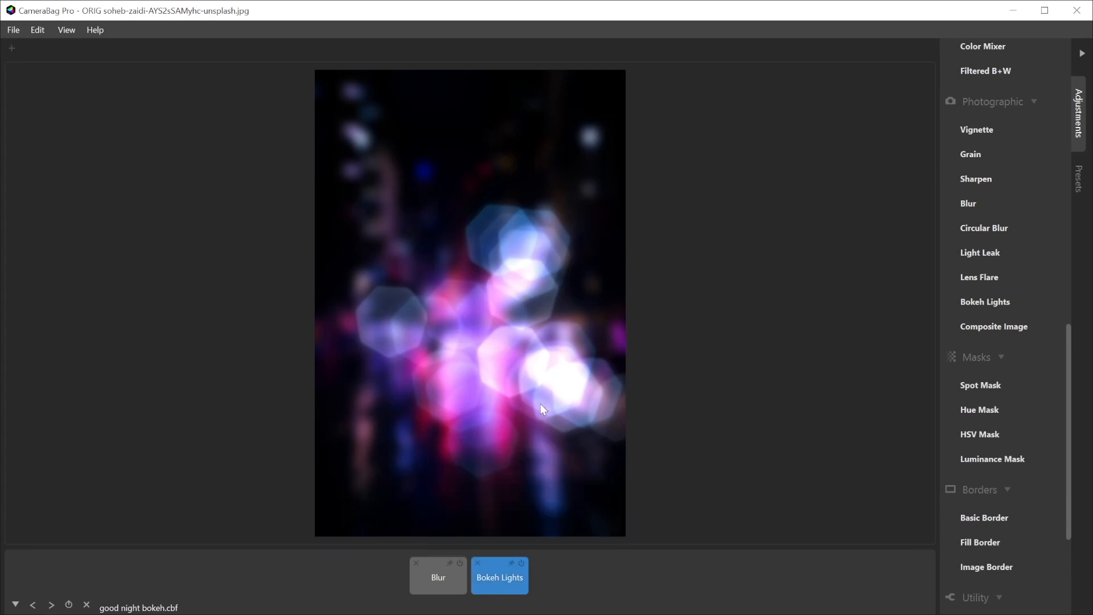
{"action": "mouse_move", "coordinate": [549, 533]}
{"action": "left_click", "coordinate": [656, 518]}
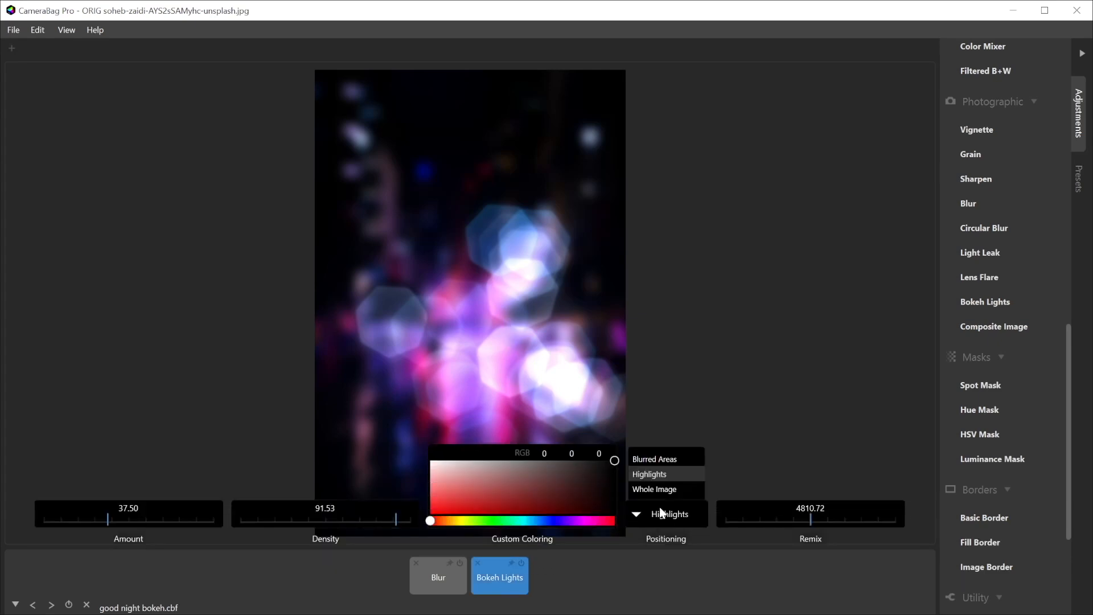
{"action": "left_click", "coordinate": [660, 460]}
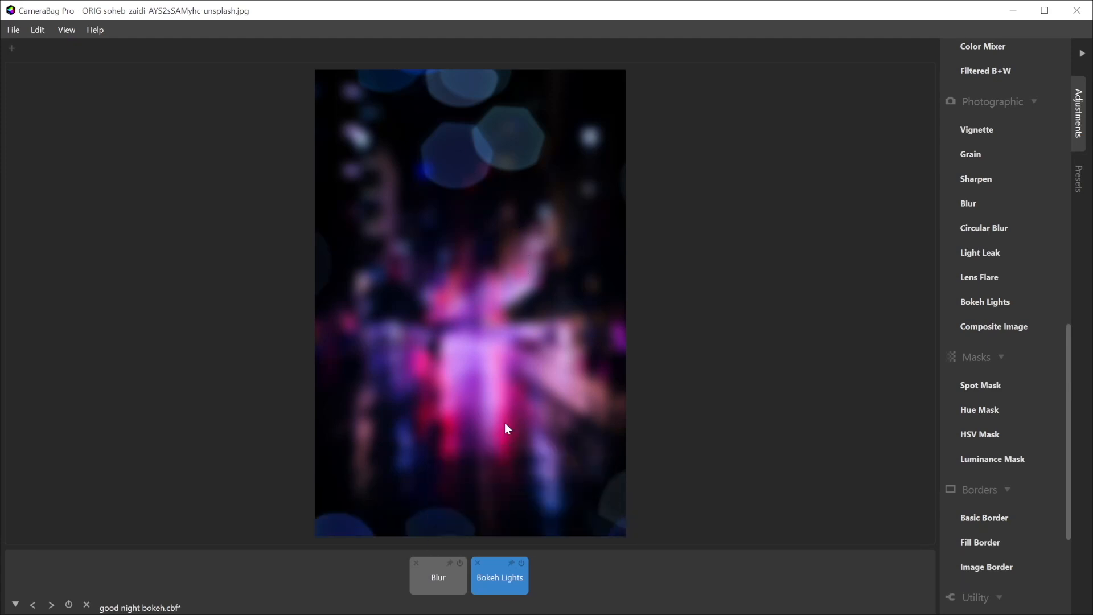
Set the street photo's bokeh positioning to Highlights and change Remix to about 4836
{"action": "left_click", "coordinate": [668, 516]}
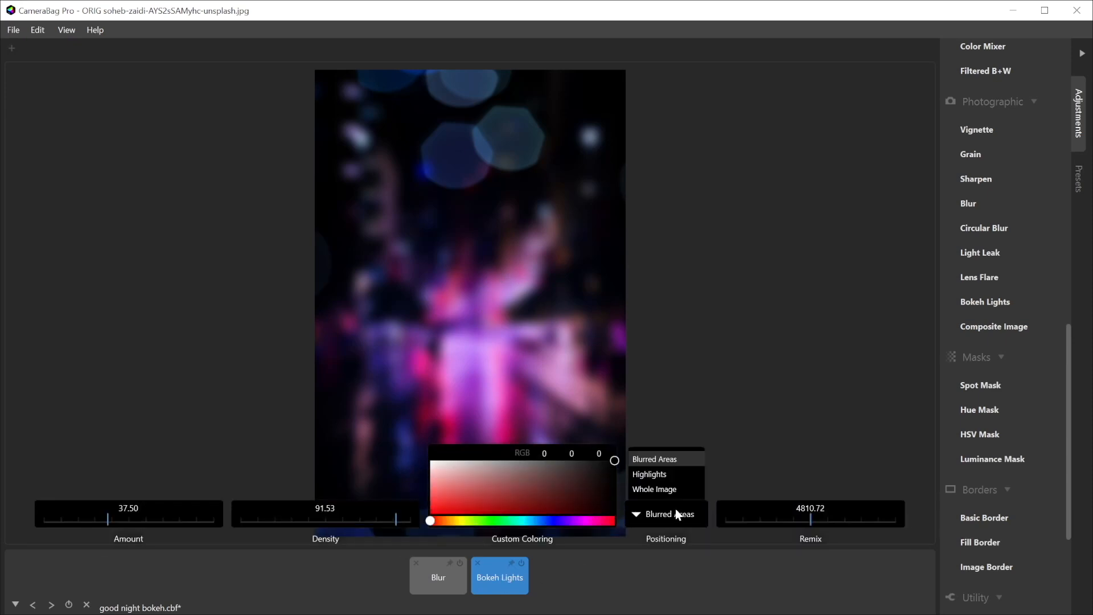
{"action": "left_click", "coordinate": [668, 474]}
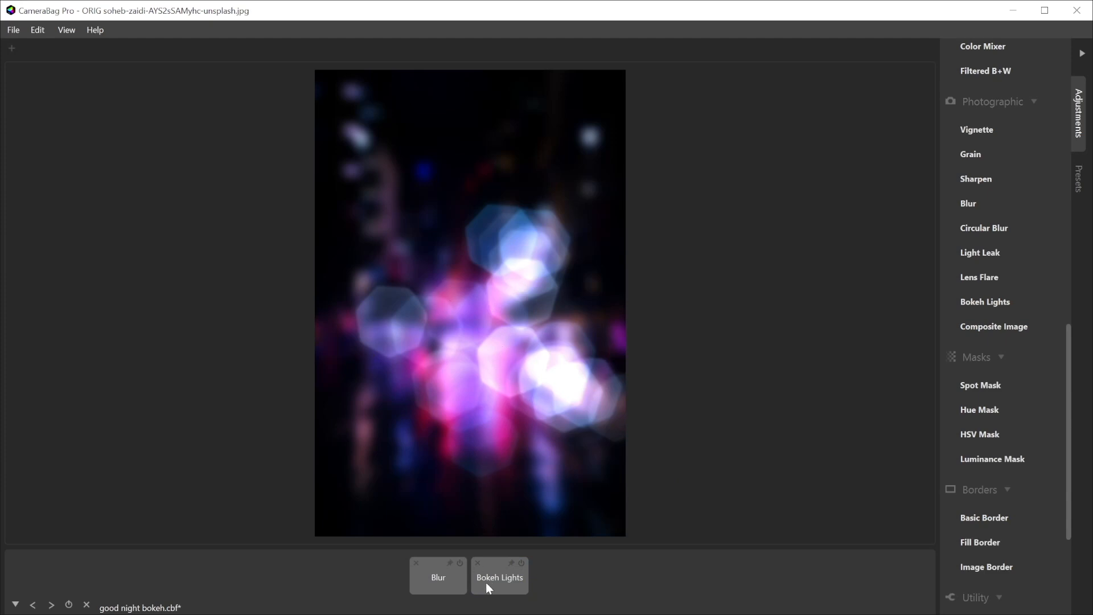
{"action": "mouse_move", "coordinate": [512, 584]}
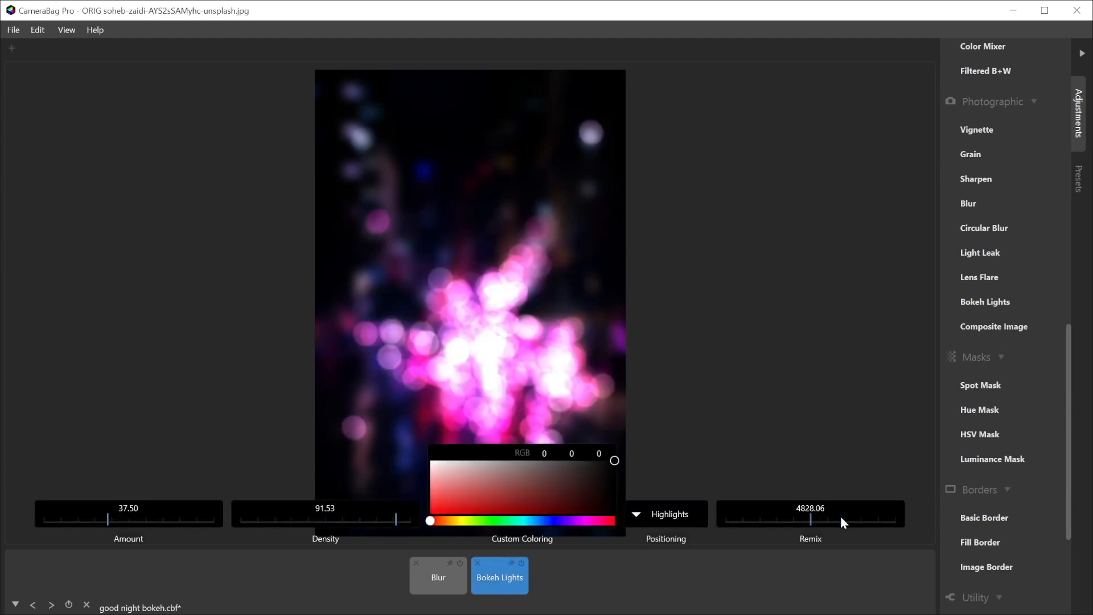
{"action": "mouse_move", "coordinate": [818, 540]}
{"action": "left_click_drag", "start_coordinate": [826, 519], "coordinate": [834, 517]}
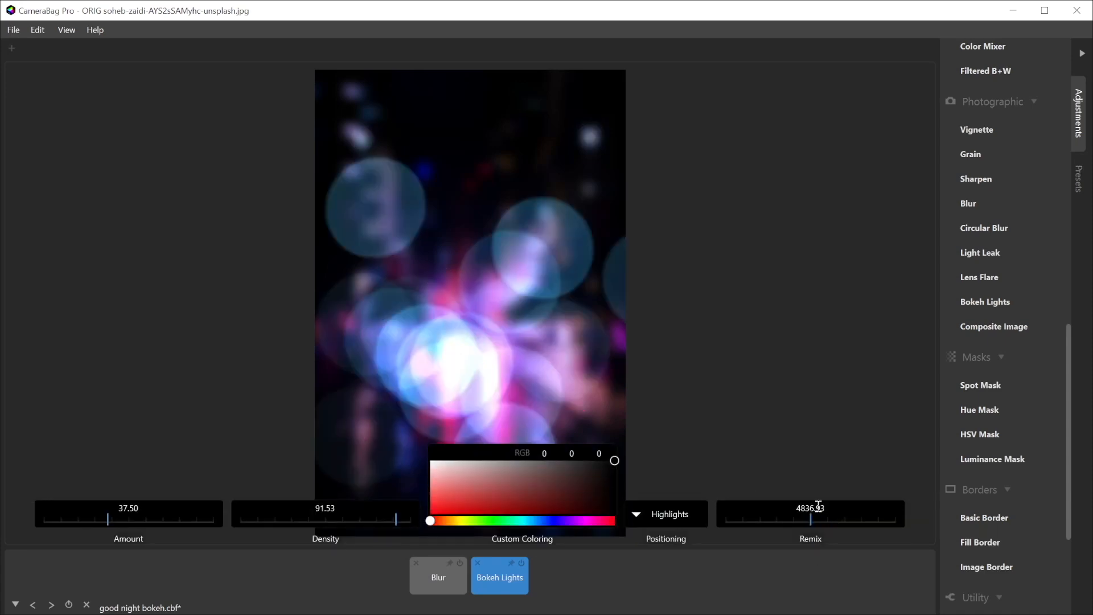
Try a purple custom coloring on the street photo's bokeh lights and return the color to black, RGB 0, 0, 0
{"action": "mouse_move", "coordinate": [501, 572]}
{"action": "left_click_drag", "start_coordinate": [614, 461], "coordinate": [576, 521]}
{"action": "mouse_move", "coordinate": [538, 526]}
{"action": "mouse_move", "coordinate": [514, 494]}
{"action": "left_mouse_down"}
{"action": "mouse_move", "coordinate": [467, 511]}
{"action": "mouse_move", "coordinate": [530, 488]}
{"action": "mouse_move", "coordinate": [504, 491]}
{"action": "mouse_move", "coordinate": [513, 484]}
{"action": "left_mouse_up"}
{"action": "left_click_drag", "start_coordinate": [576, 525], "coordinate": [629, 465]}
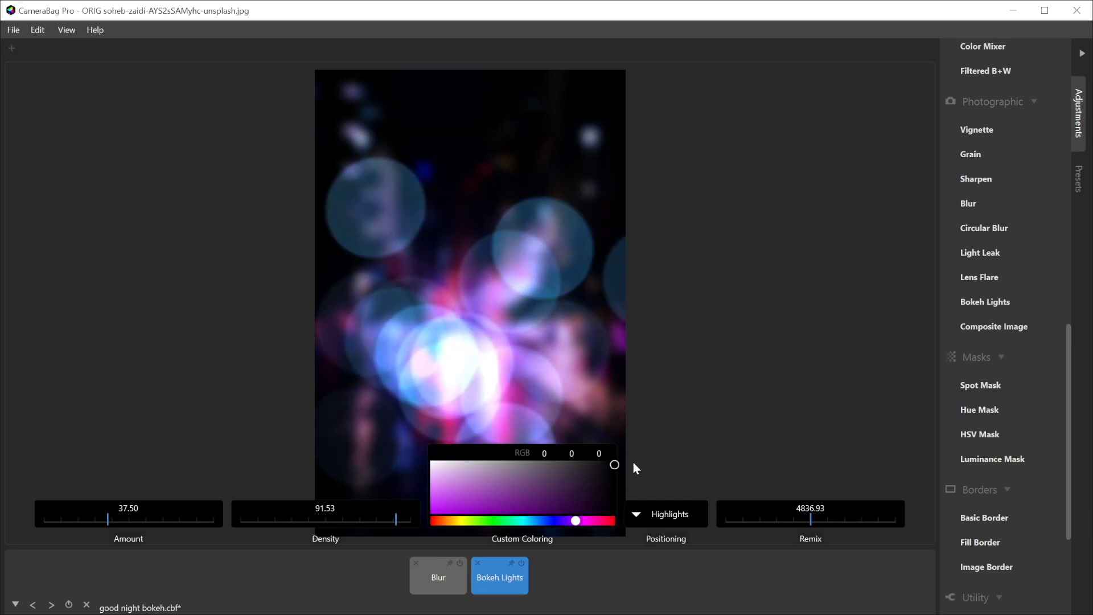
Change the street photo's bokeh Remix to 4840.15 and lower its density to about 72
{"action": "scroll", "coordinate": [798, 518], "scroll_direction": "down", "scroll_amount": 2}
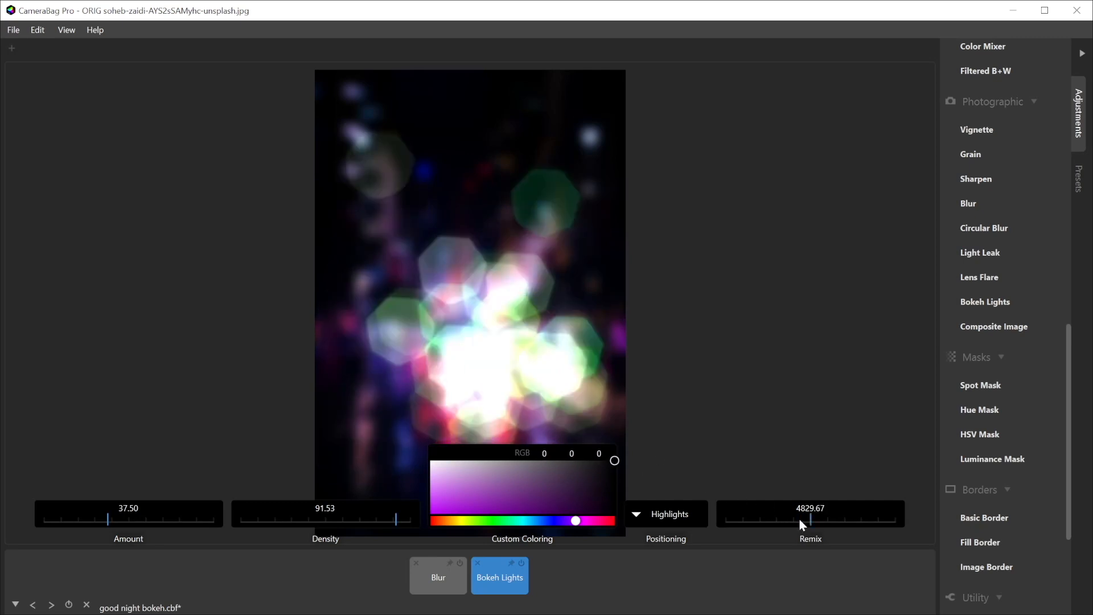
{"action": "scroll", "coordinate": [799, 520], "scroll_direction": "down", "scroll_amount": 1}
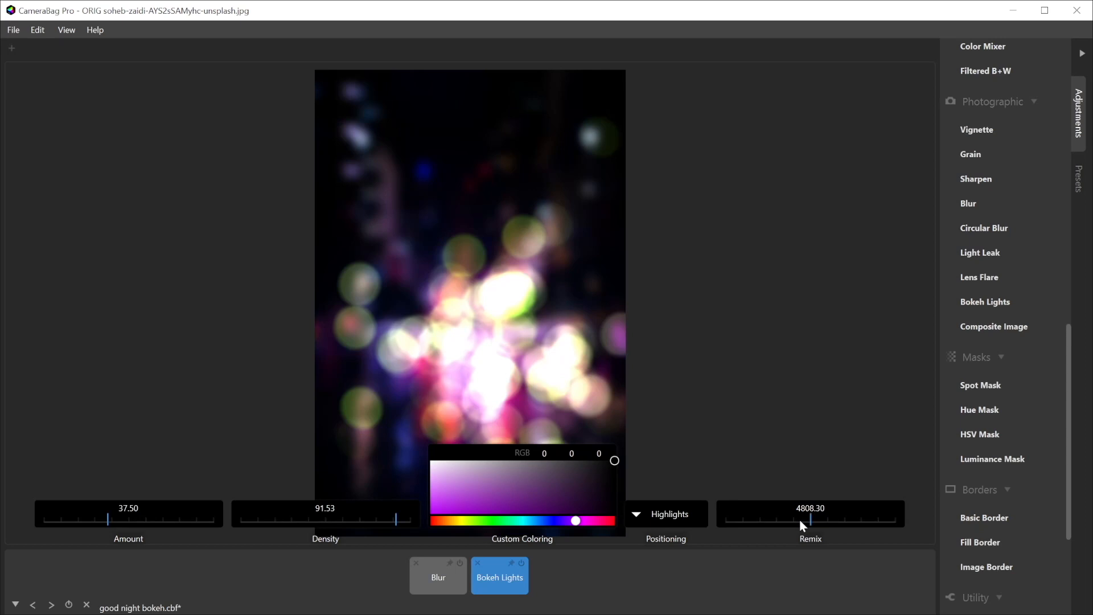
{"action": "scroll", "coordinate": [799, 519], "scroll_direction": "down", "scroll_amount": 1}
{"action": "scroll", "coordinate": [838, 516], "scroll_direction": "up", "scroll_amount": 5}
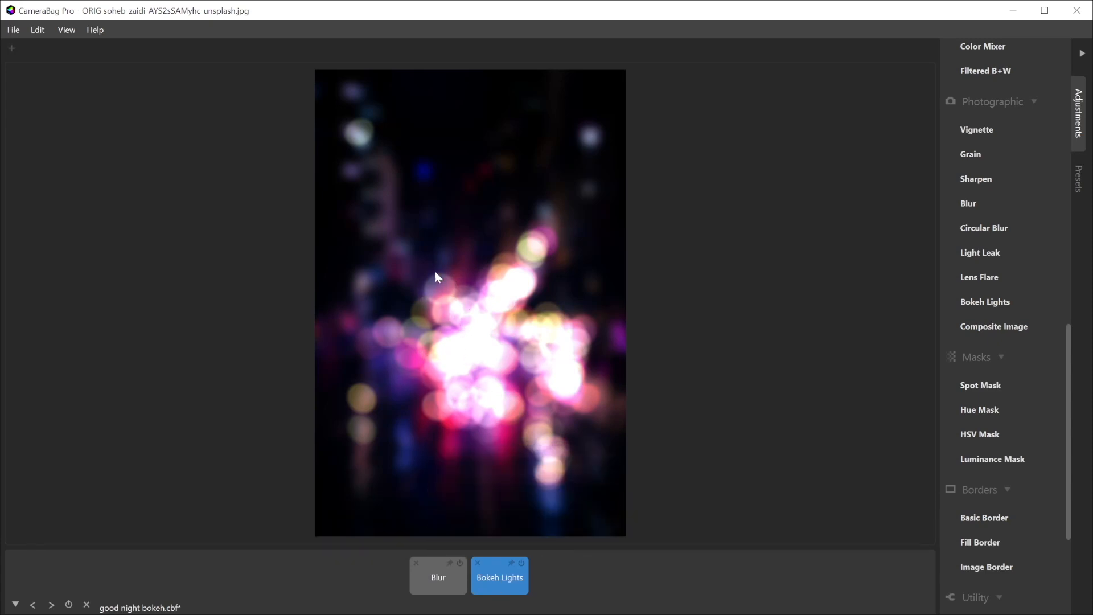
{"action": "mouse_move", "coordinate": [517, 576]}
{"action": "mouse_move", "coordinate": [365, 520]}
{"action": "left_mouse_down"}
{"action": "mouse_move", "coordinate": [271, 519]}
{"action": "mouse_move", "coordinate": [378, 517]}
{"action": "mouse_move", "coordinate": [350, 519]}
{"action": "mouse_move", "coordinate": [375, 516]}
{"action": "mouse_move", "coordinate": [364, 517]}
{"action": "left_mouse_up"}
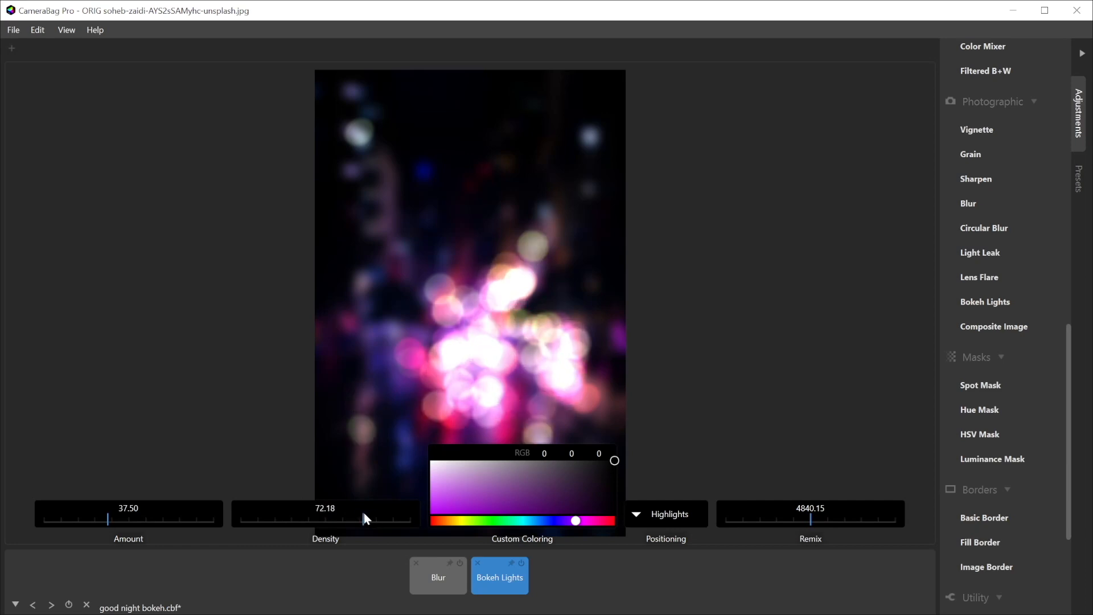
{"action": "left_click", "coordinate": [370, 569]}
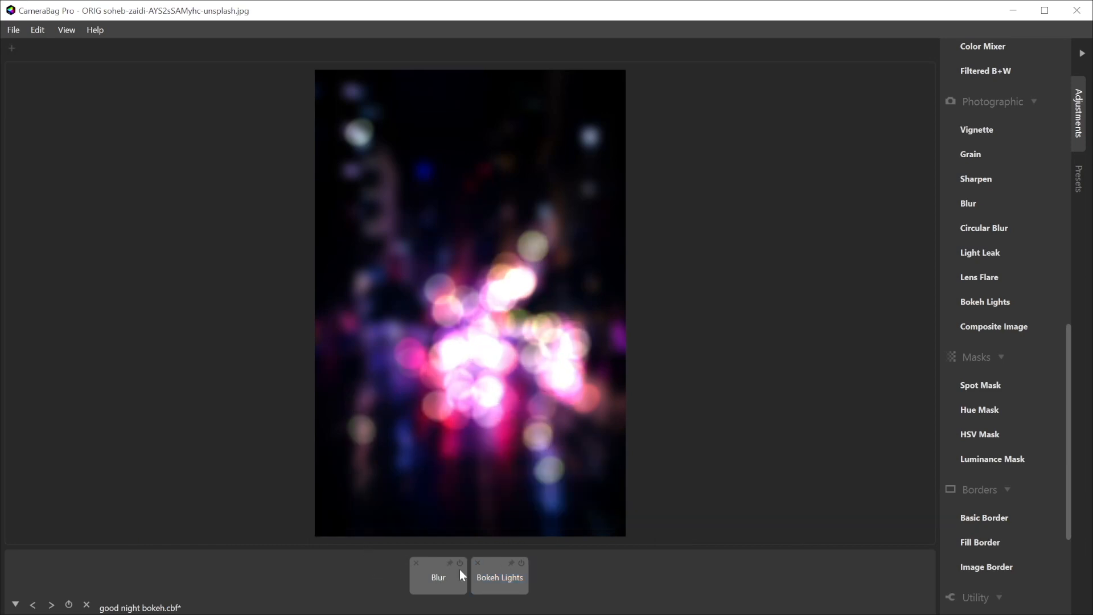
Enter an exact Remix value of 4840.55 for the street photo's bokeh lights
{"action": "left_click", "coordinate": [514, 590]}
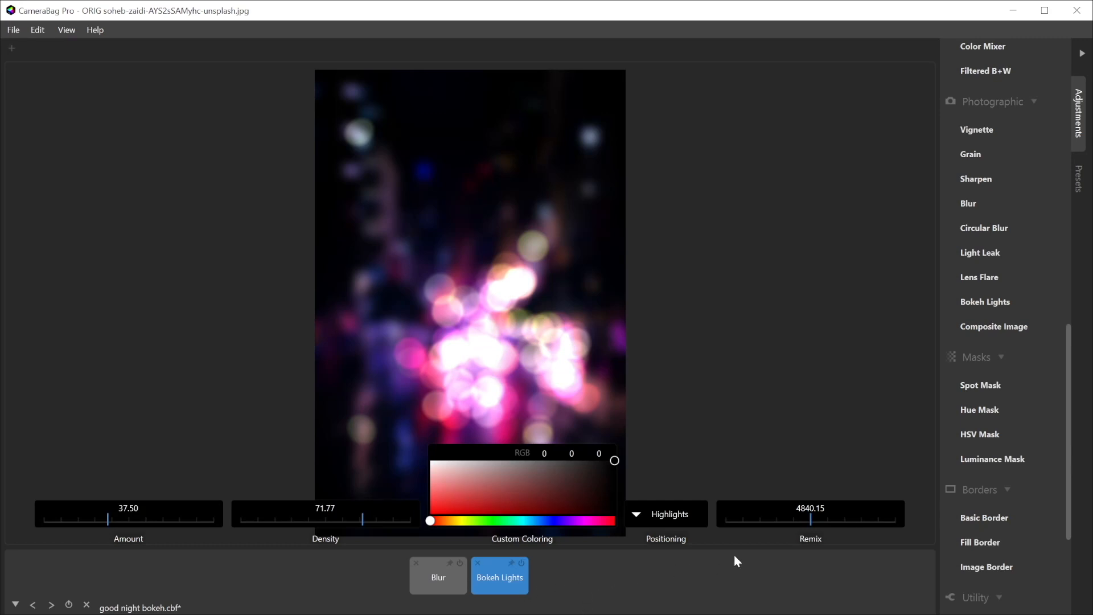
{"action": "left_click", "coordinate": [819, 507]}
{"action": "key", "text": "BackSpace"}
{"action": "type", "text": "5"}
{"action": "key", "text": "Return"}
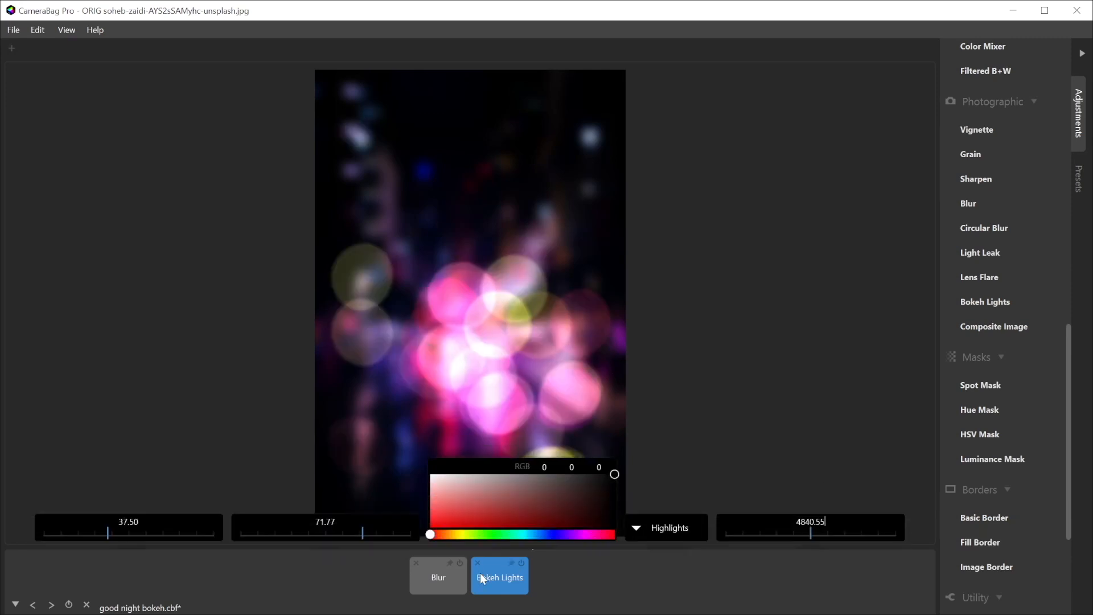
Vary only the decimals of the bokeh Remix value, entering 4840.33 and finally 4840.00
{"action": "mouse_move", "coordinate": [510, 587]}
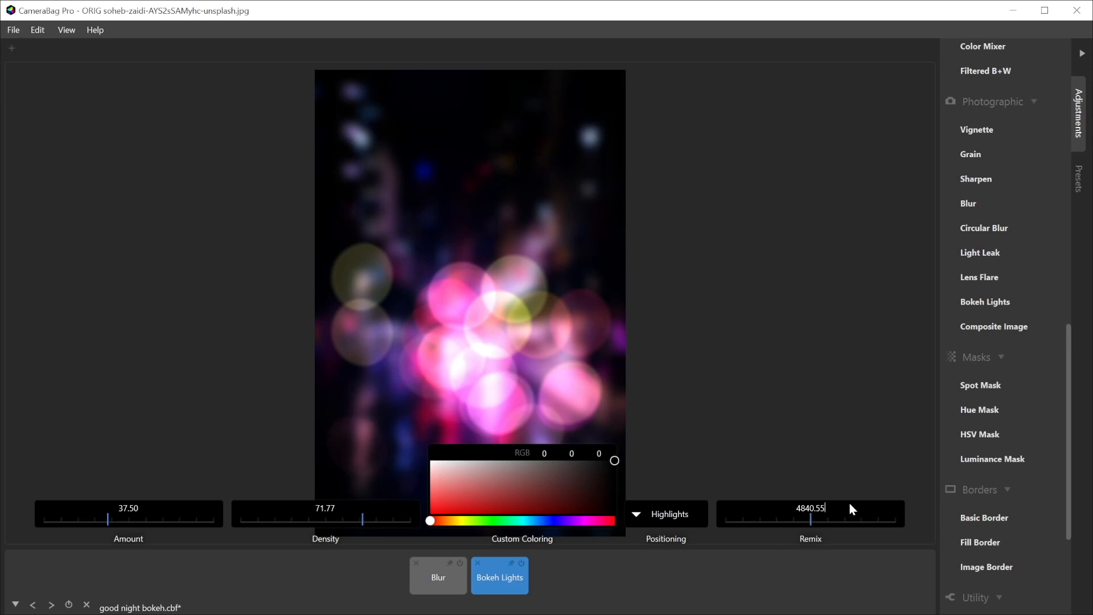
{"action": "key", "text": "BackSpace"}
{"action": "type", "text": "4"}
{"action": "key", "text": "Delete"}
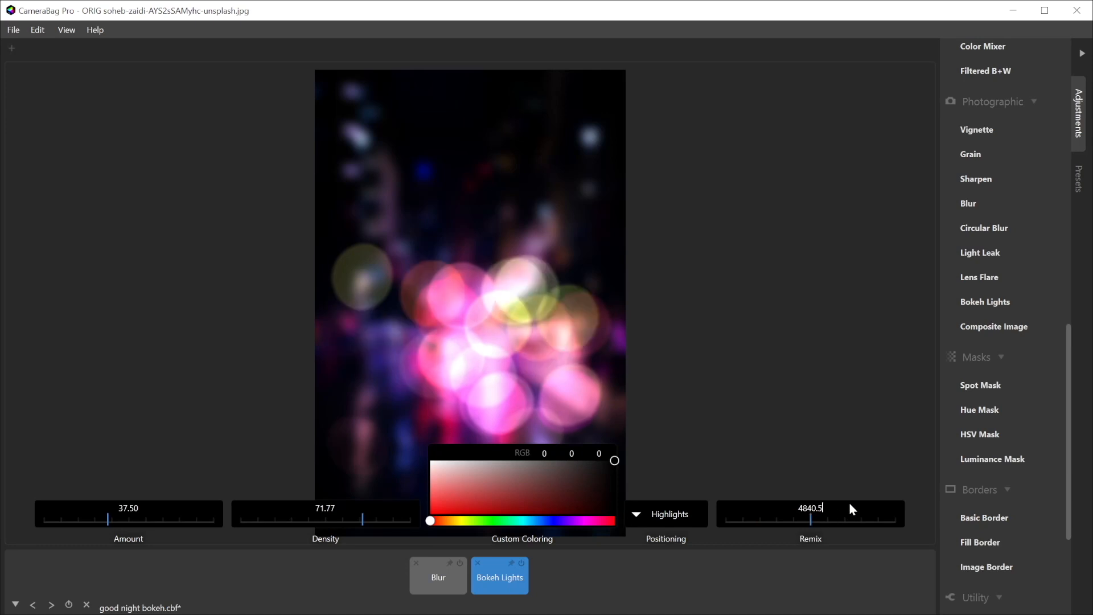
{"action": "type", "text": "33"}
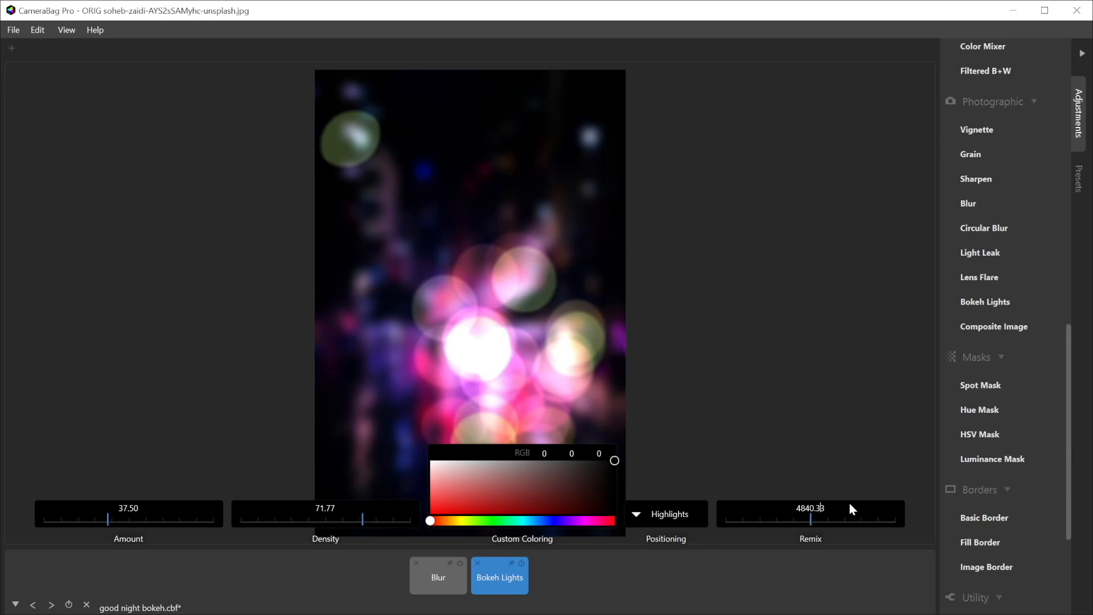
{"action": "key", "text": "Right"}
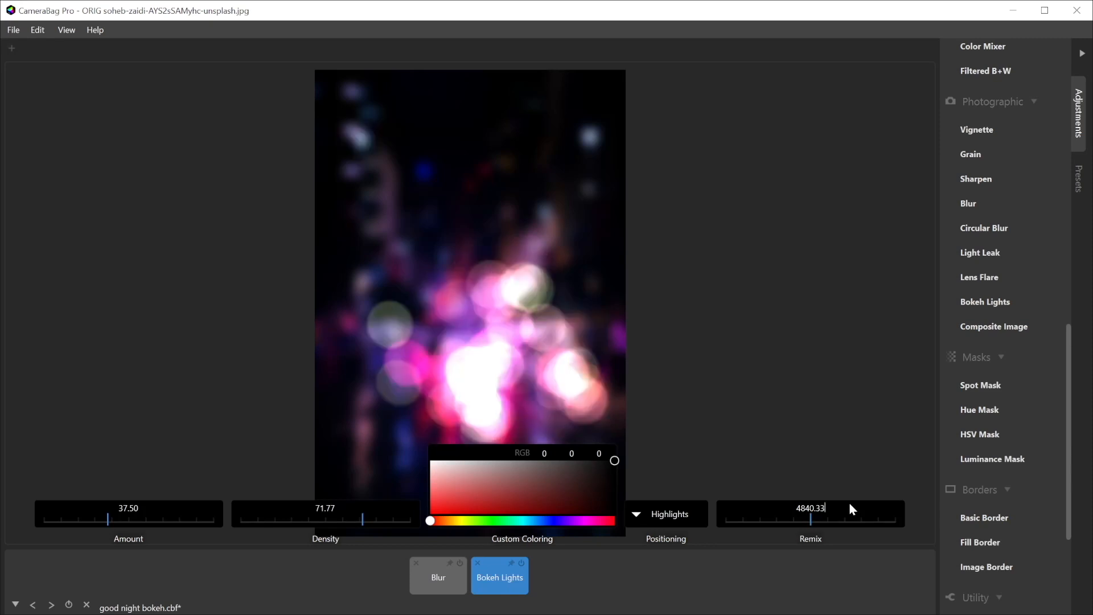
{"action": "key", "text": "BackSpace"}
{"action": "key", "text": "BackSpace"}
{"action": "type", "text": "00"}
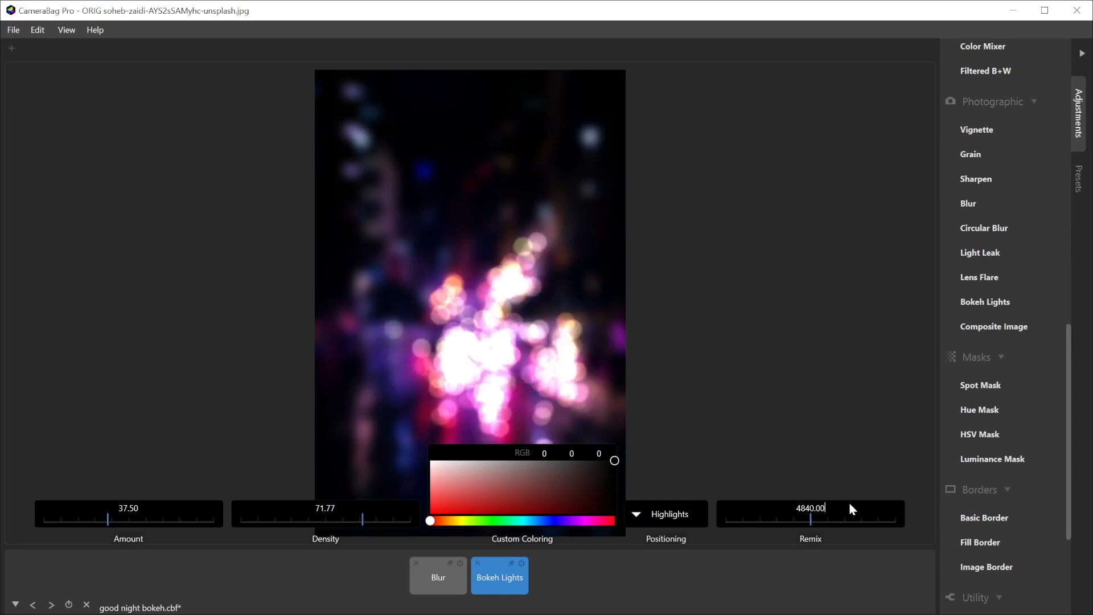
Change the street photo's bokeh Remix to about 5055 and its density to about 87
{"action": "mouse_move", "coordinate": [351, 517]}
{"action": "left_mouse_down"}
{"action": "mouse_move", "coordinate": [295, 517]}
{"action": "mouse_move", "coordinate": [373, 520]}
{"action": "mouse_move", "coordinate": [277, 519]}
{"action": "mouse_move", "coordinate": [353, 520]}
{"action": "left_mouse_up"}
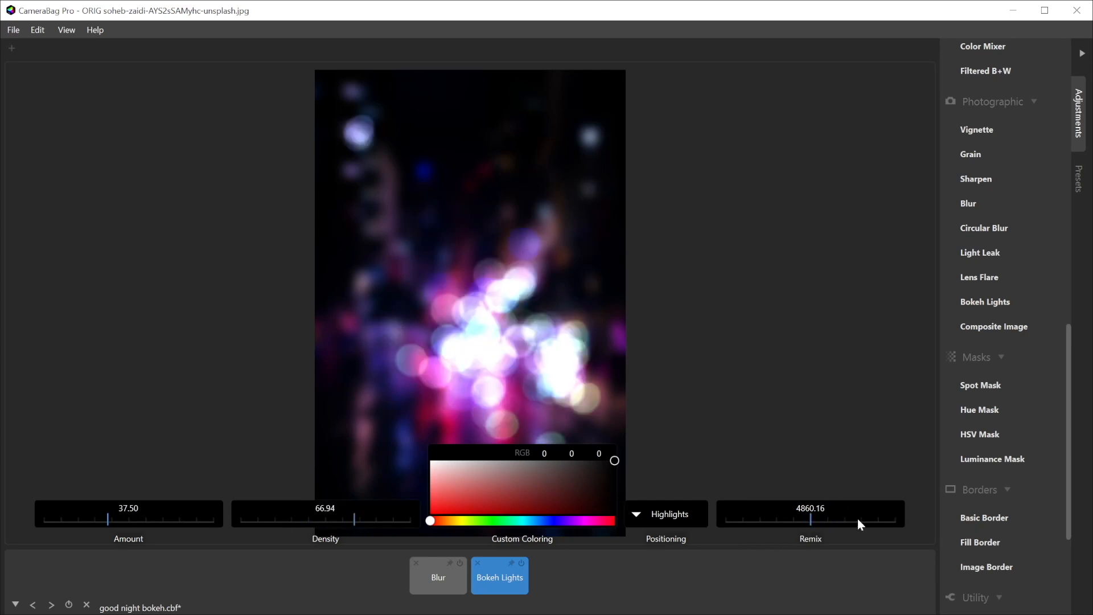
{"action": "left_click_drag", "start_coordinate": [868, 517], "coordinate": [863, 517]}
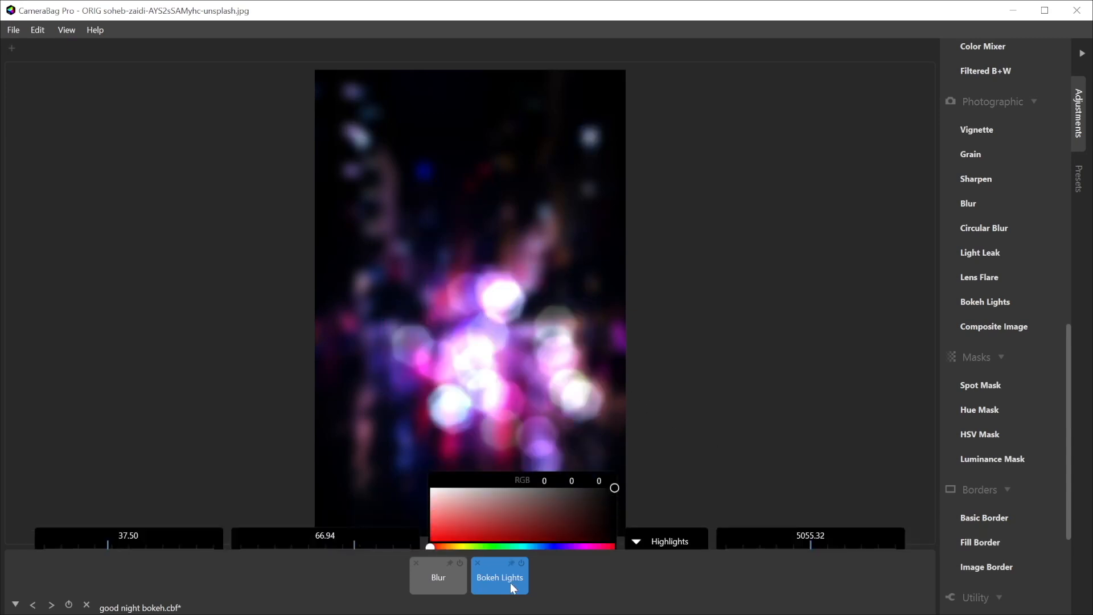
{"action": "mouse_move", "coordinate": [385, 513]}
{"action": "left_mouse_down"}
{"action": "mouse_move", "coordinate": [357, 520]}
{"action": "mouse_move", "coordinate": [389, 511]}
{"action": "left_mouse_up"}
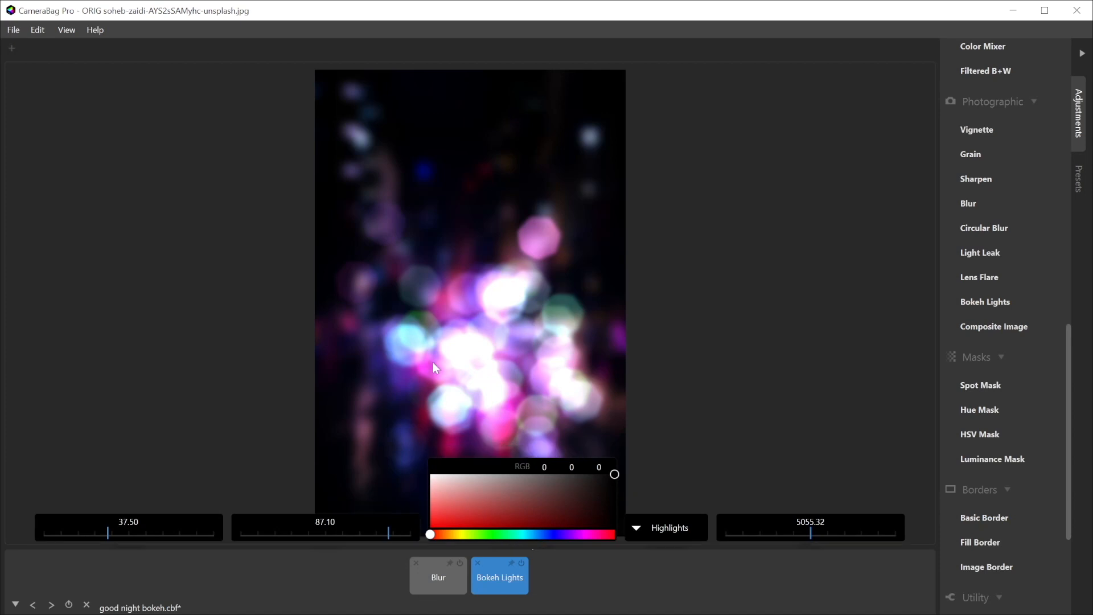
Give the street photo's bokeh lights a muted pink custom coloring of about RGB 146, 88, 125
{"action": "mouse_move", "coordinate": [425, 611]}
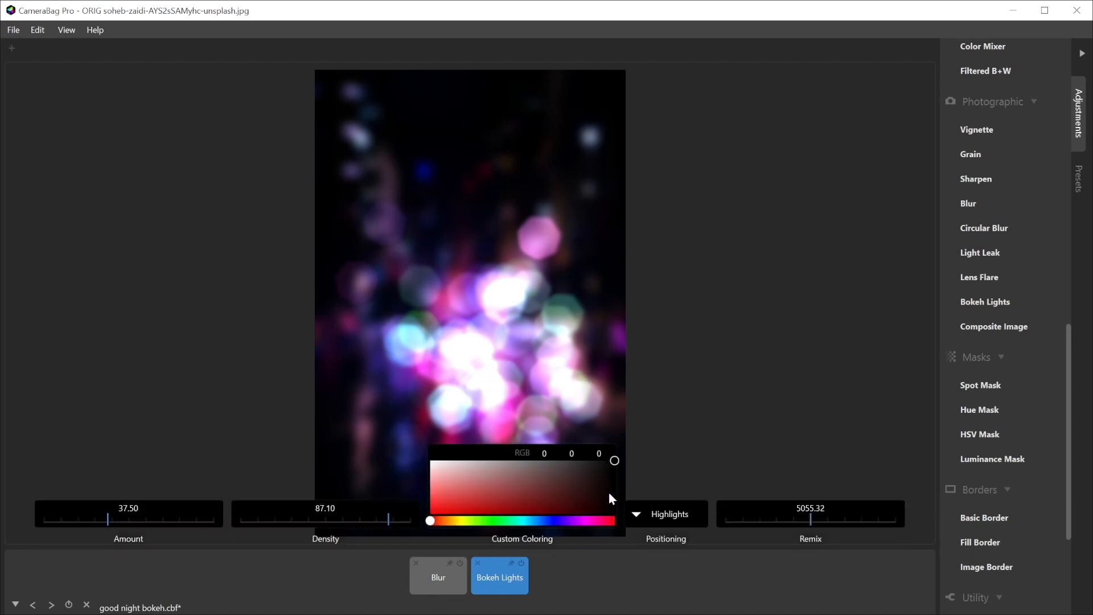
{"action": "left_click_drag", "start_coordinate": [498, 521], "coordinate": [577, 524]}
{"action": "left_click_drag", "start_coordinate": [599, 473], "coordinate": [459, 484]}
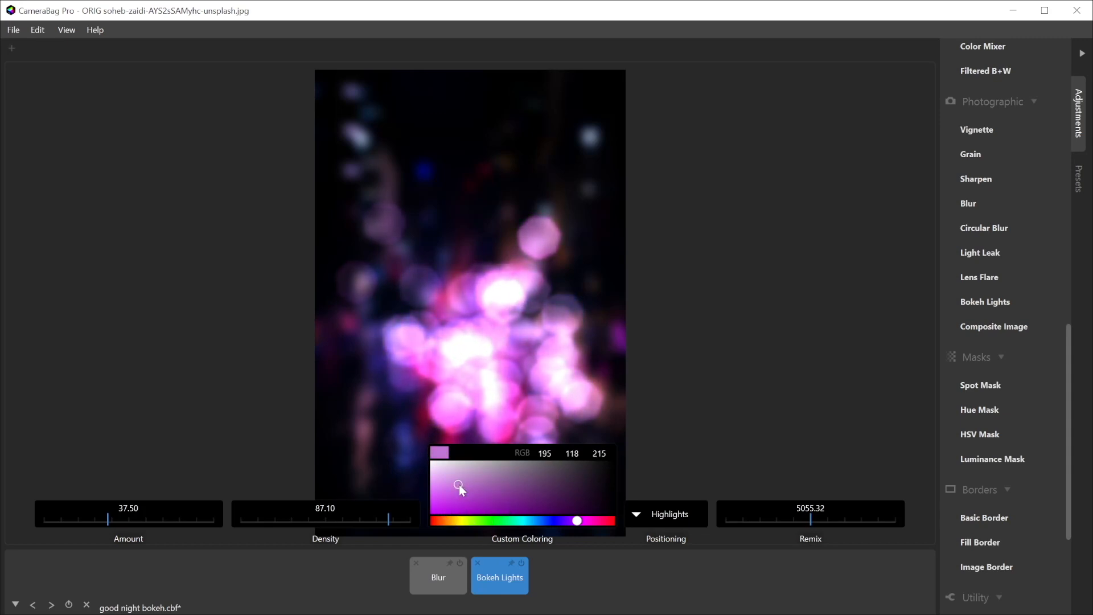
{"action": "left_click_drag", "start_coordinate": [577, 521], "coordinate": [594, 520]}
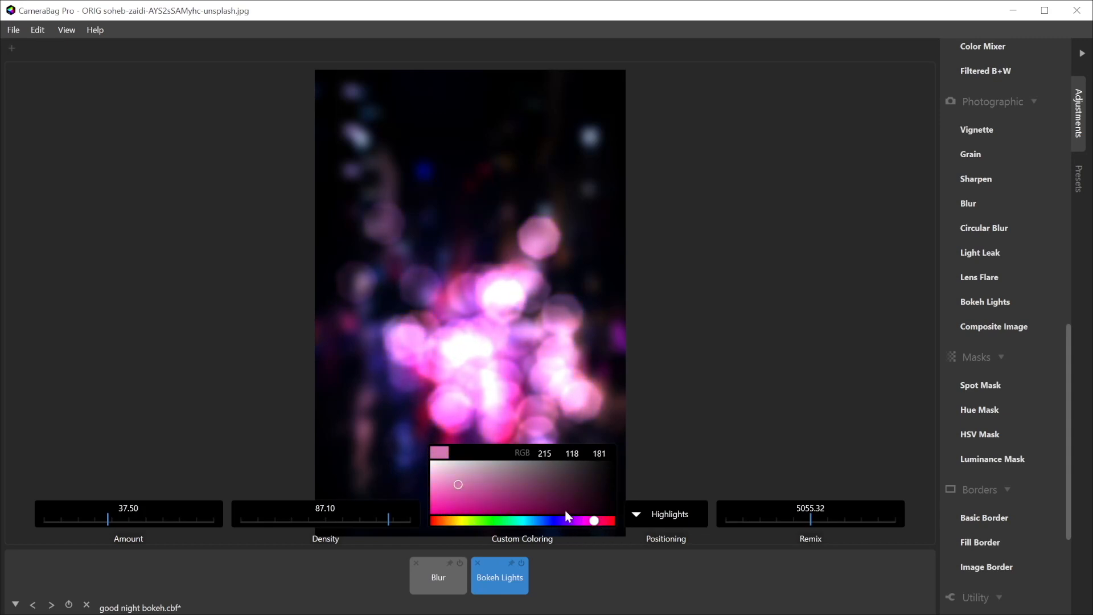
{"action": "left_click_drag", "start_coordinate": [445, 475], "coordinate": [508, 482]}
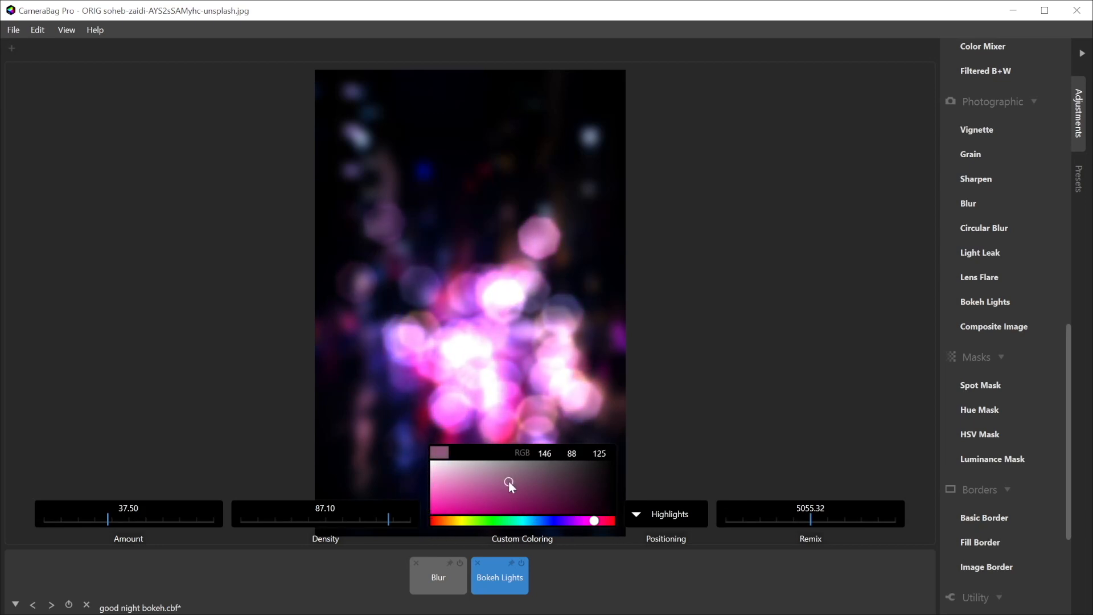
{"action": "left_click", "coordinate": [553, 578]}
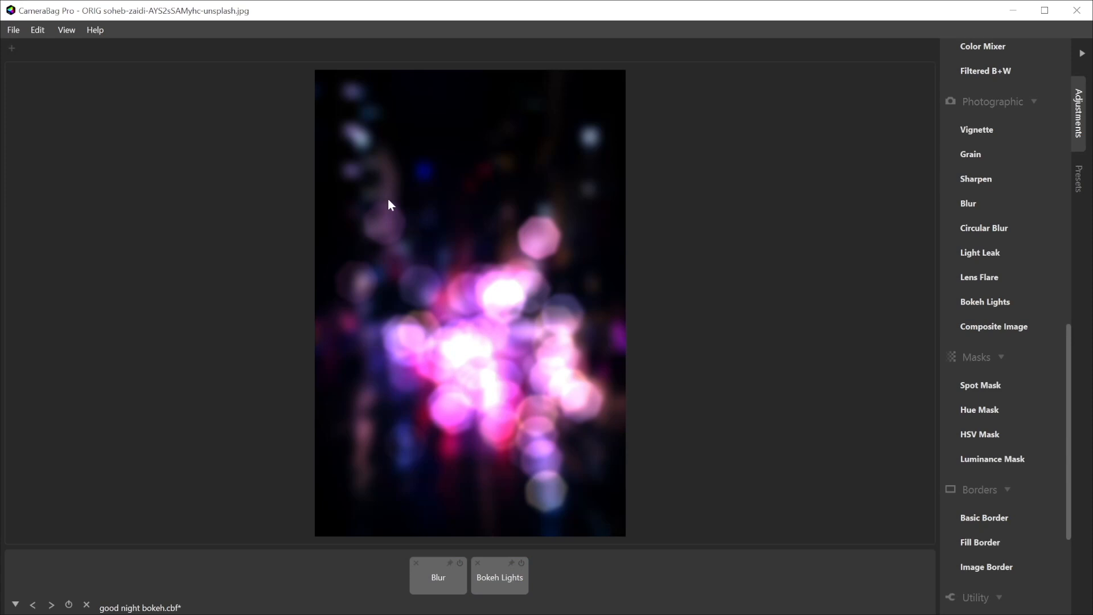
Clear all adjustments from the street photo and switch to the photo of the woman in the white dress
{"action": "left_click", "coordinate": [87, 605]}
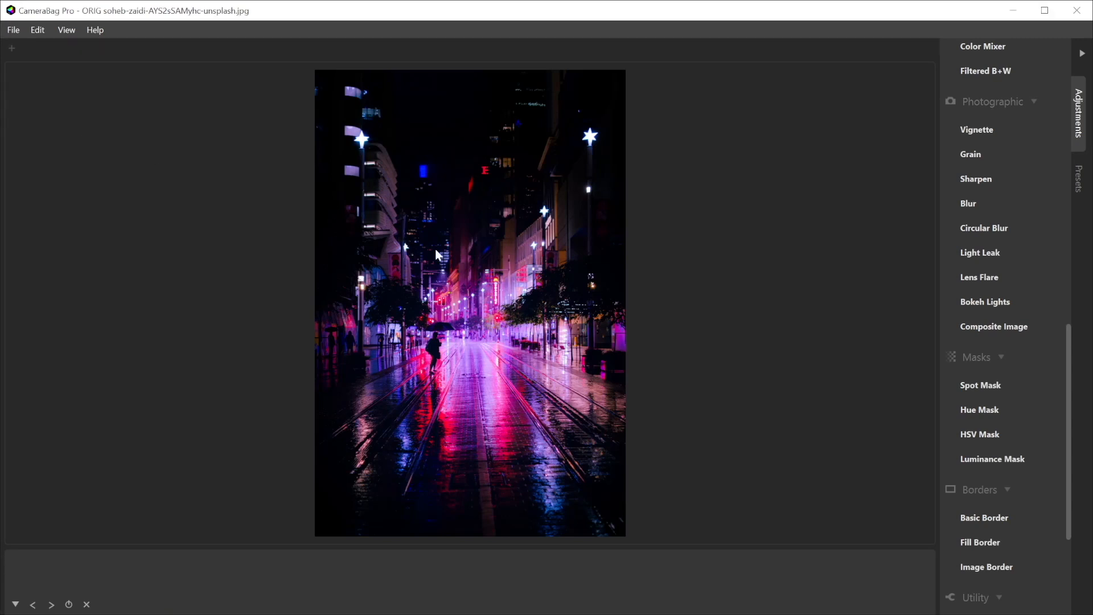
{"action": "key", "text": "Right"}
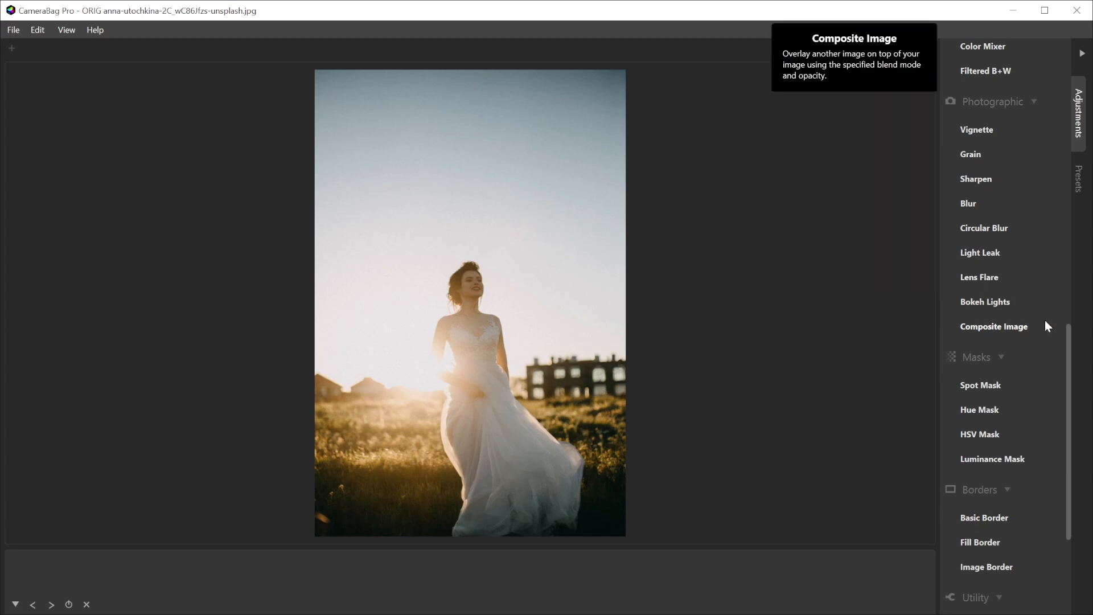
Add a Bokeh Lights adjustment to the photo of the woman in the white dress
{"action": "mouse_move", "coordinate": [989, 301]}
{"action": "scroll", "coordinate": [987, 294], "scroll_direction": "up", "scroll_amount": 3}
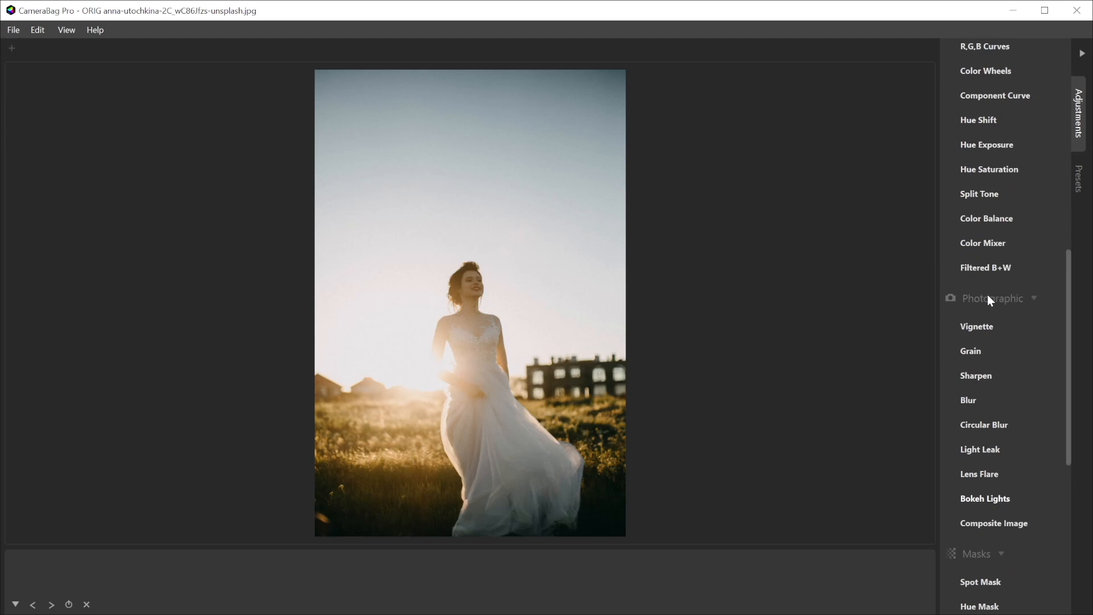
{"action": "scroll", "coordinate": [964, 372], "scroll_direction": "down", "scroll_amount": 1}
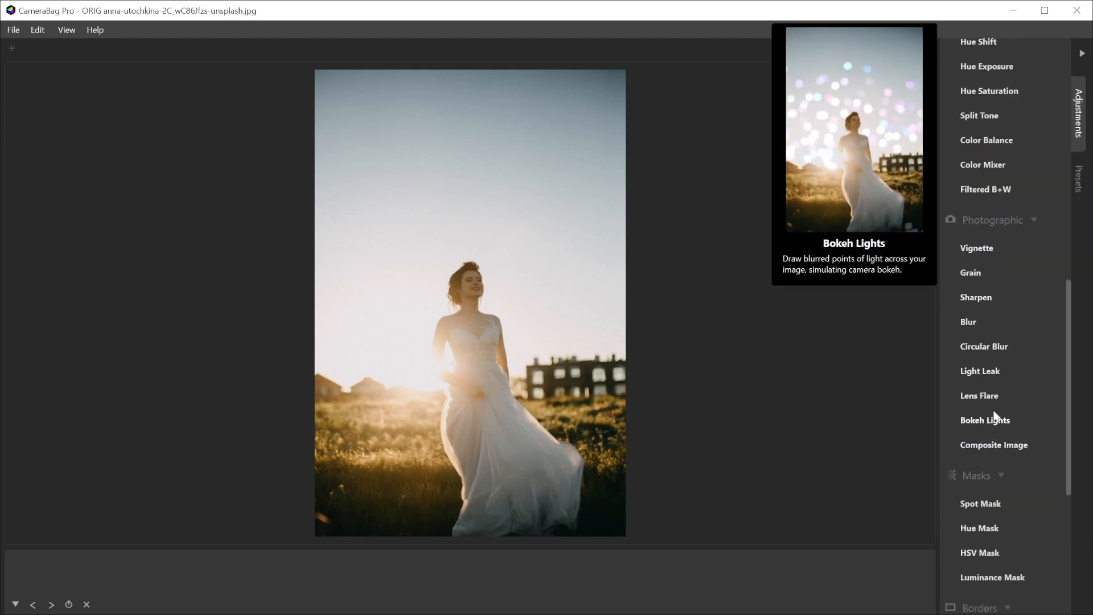
{"action": "left_click", "coordinate": [975, 220]}
{"action": "left_click", "coordinate": [987, 221]}
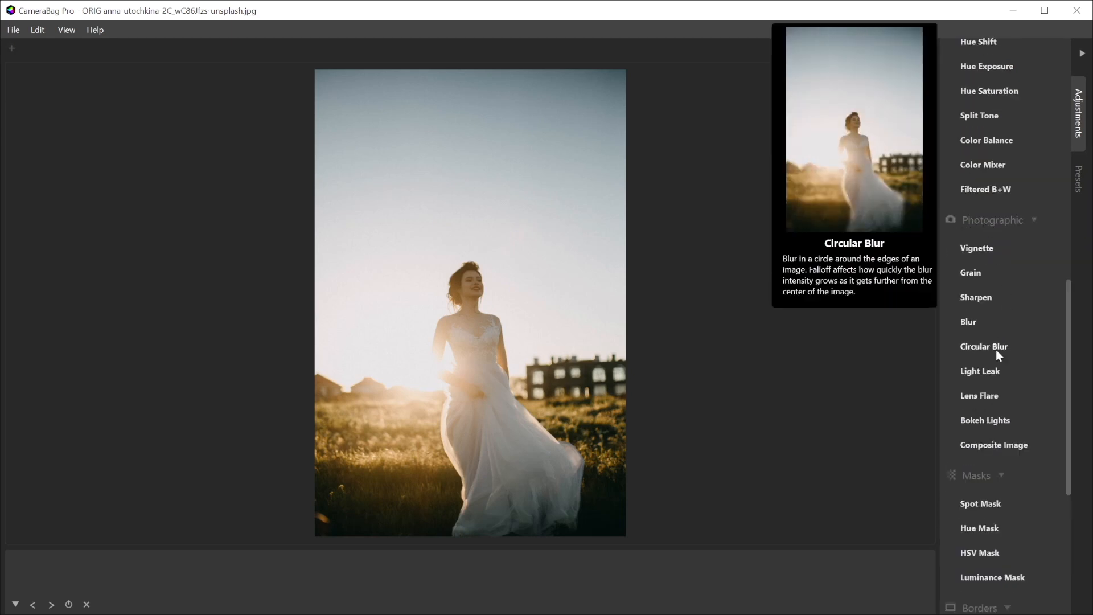
{"action": "mouse_move", "coordinate": [988, 398]}
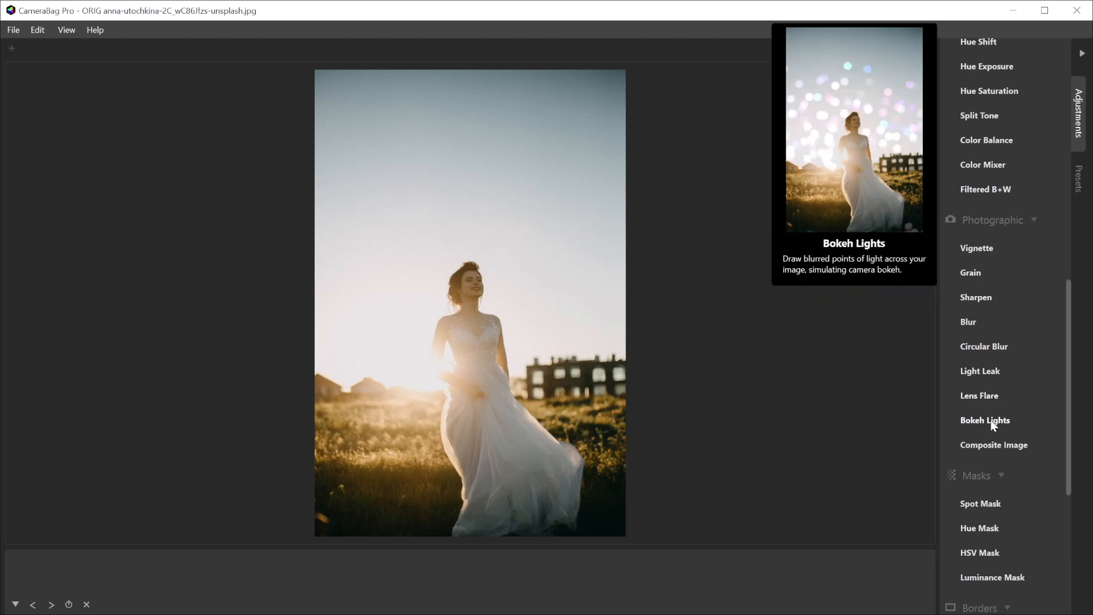
{"action": "left_click", "coordinate": [988, 421]}
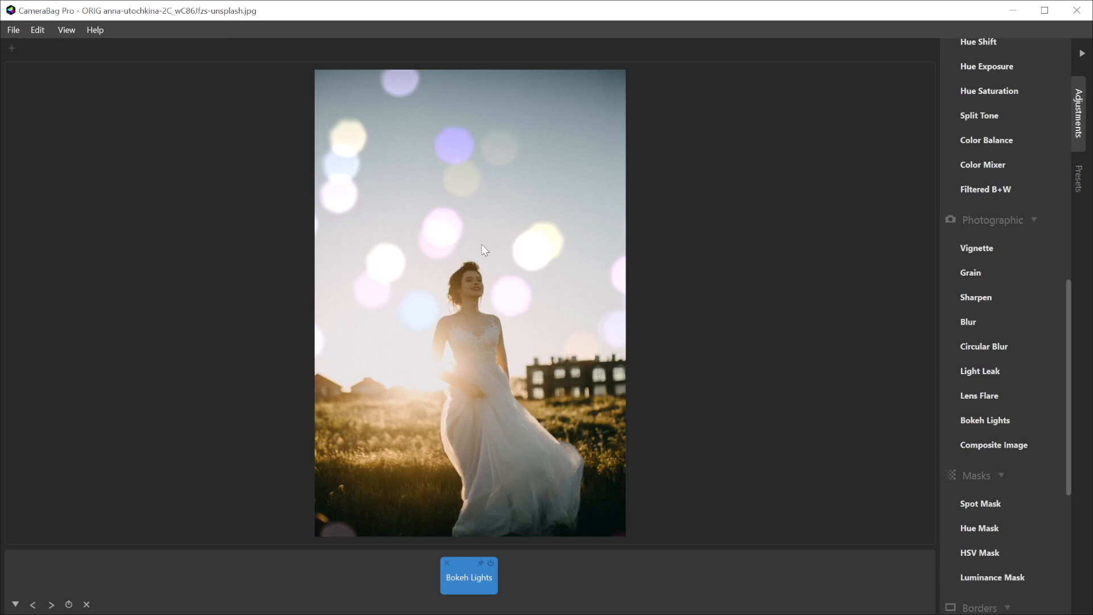
Tint the dress photo's bokeh lights warm orange, RGB 255, 201, 127, and lower their amount to about 34
{"action": "mouse_move", "coordinate": [483, 555]}
{"action": "mouse_move", "coordinate": [475, 548]}
{"action": "left_click", "coordinate": [448, 520]}
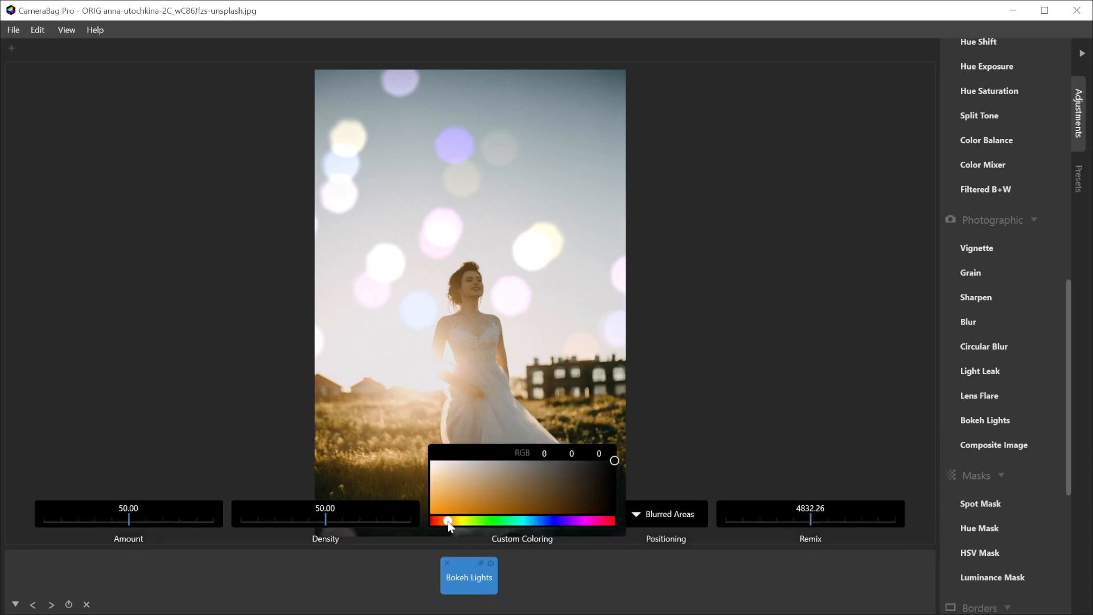
{"action": "left_click_drag", "start_coordinate": [569, 482], "coordinate": [427, 487]}
{"action": "mouse_move", "coordinate": [120, 520]}
{"action": "left_mouse_down"}
{"action": "mouse_move", "coordinate": [76, 521]}
{"action": "mouse_move", "coordinate": [101, 521]}
{"action": "left_mouse_up"}
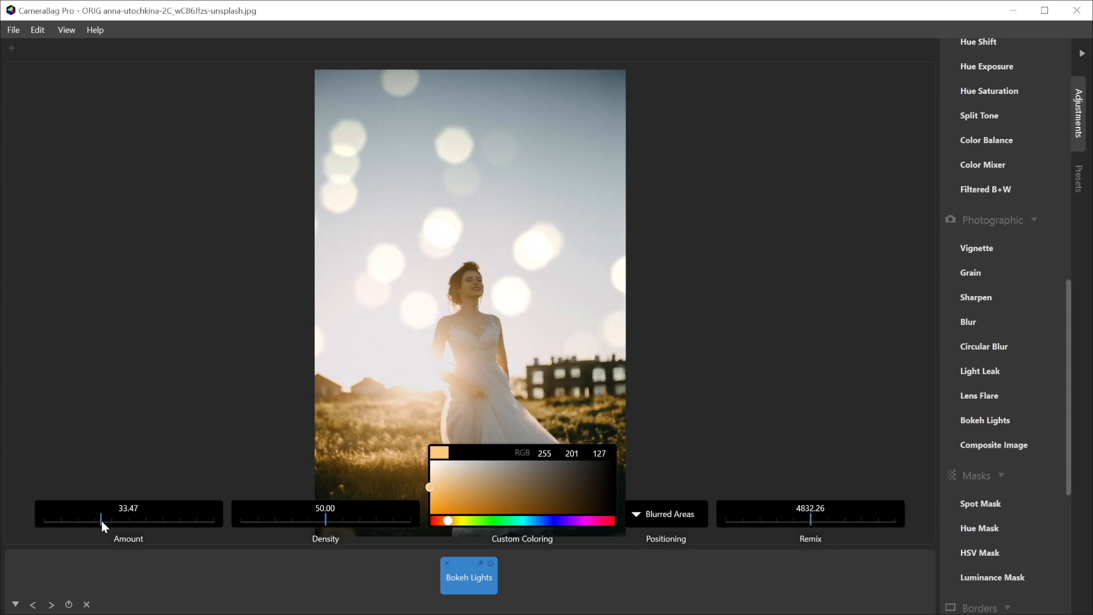
{"action": "left_click", "coordinate": [572, 572]}
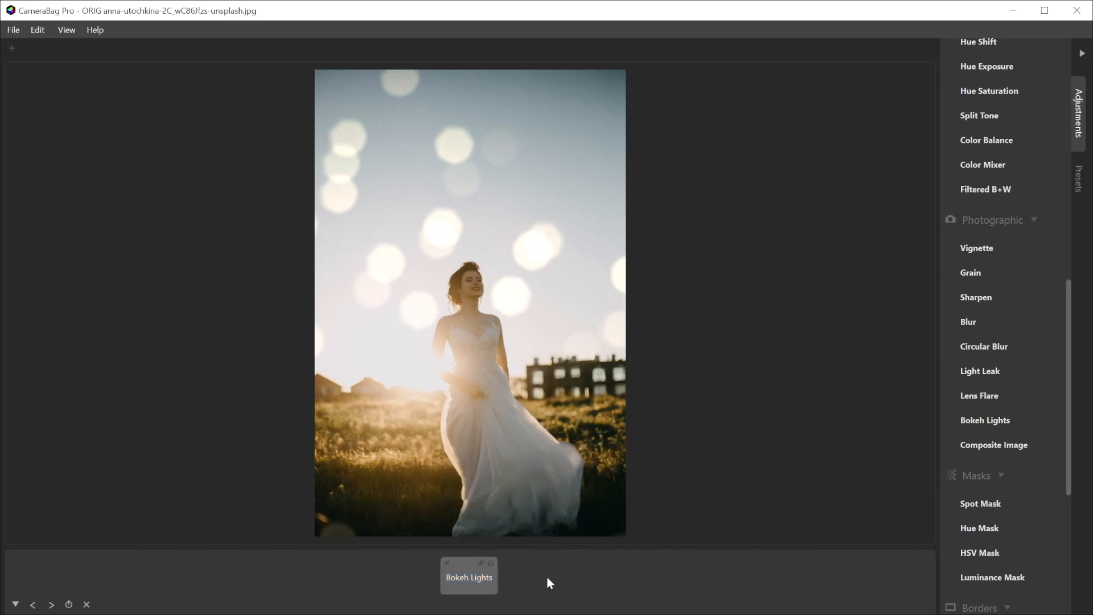
Change the dress photo's bokeh lights to an amount of about 29, Remix about 4979 and density about 28
{"action": "left_click", "coordinate": [472, 587]}
{"action": "left_click_drag", "start_coordinate": [849, 521], "coordinate": [855, 511]}
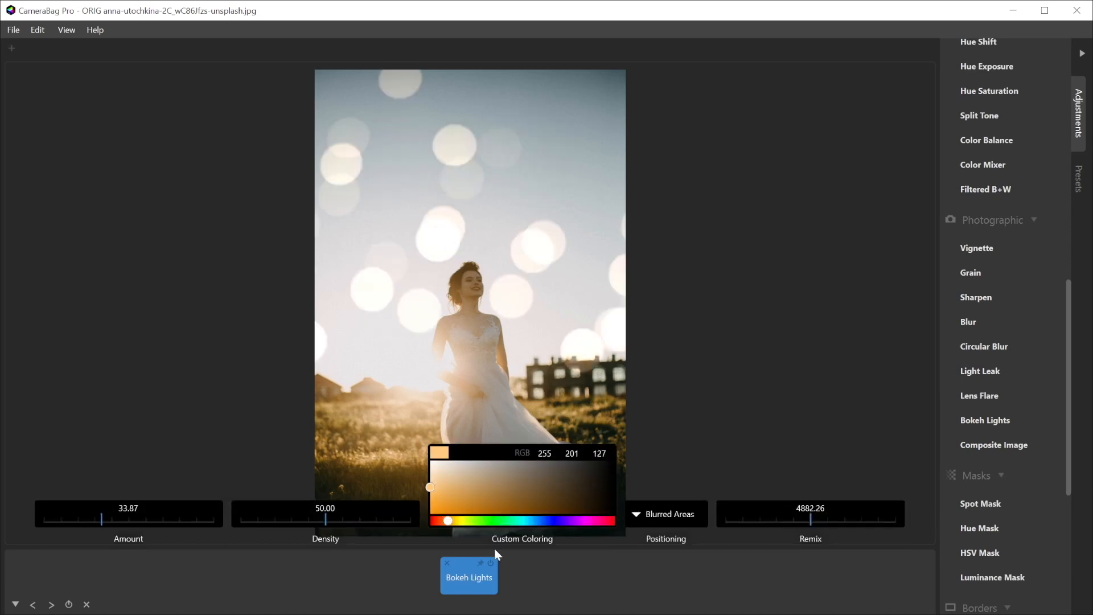
{"action": "mouse_move", "coordinate": [108, 525]}
{"action": "left_mouse_down"}
{"action": "mouse_move", "coordinate": [82, 518]}
{"action": "mouse_move", "coordinate": [93, 519]}
{"action": "left_mouse_up"}
{"action": "left_click_drag", "start_coordinate": [841, 514], "coordinate": [843, 518]}
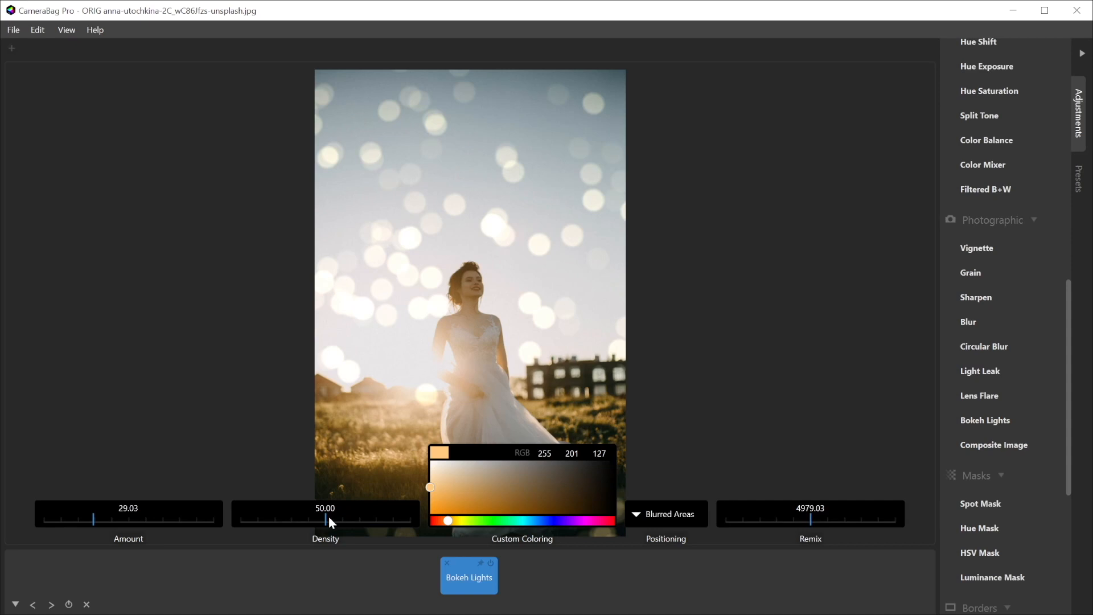
{"action": "left_click_drag", "start_coordinate": [329, 516], "coordinate": [285, 510]}
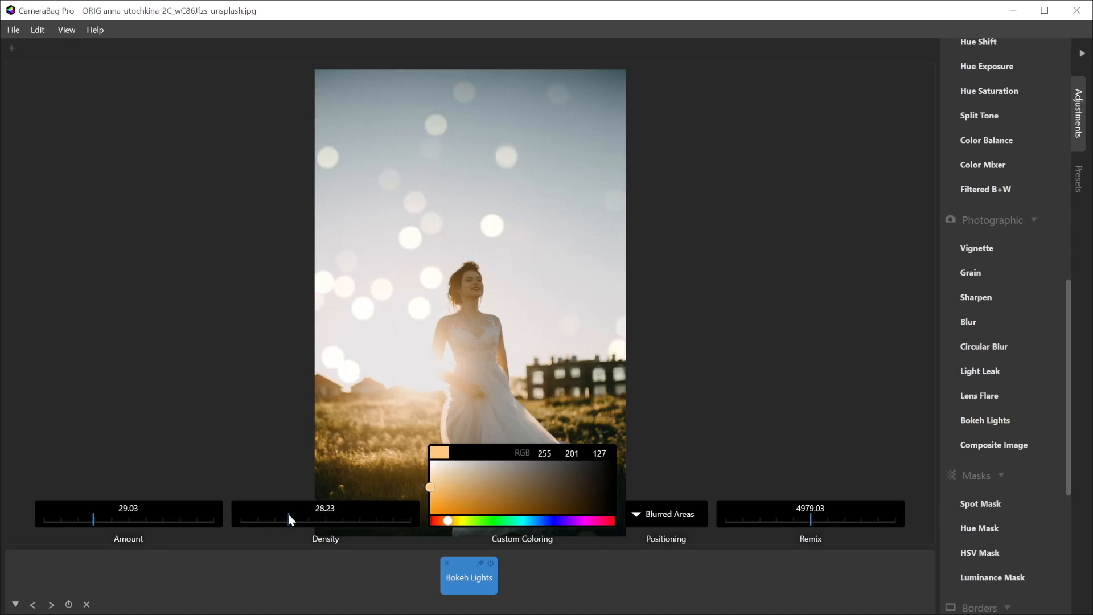
{"action": "left_click", "coordinate": [373, 579]}
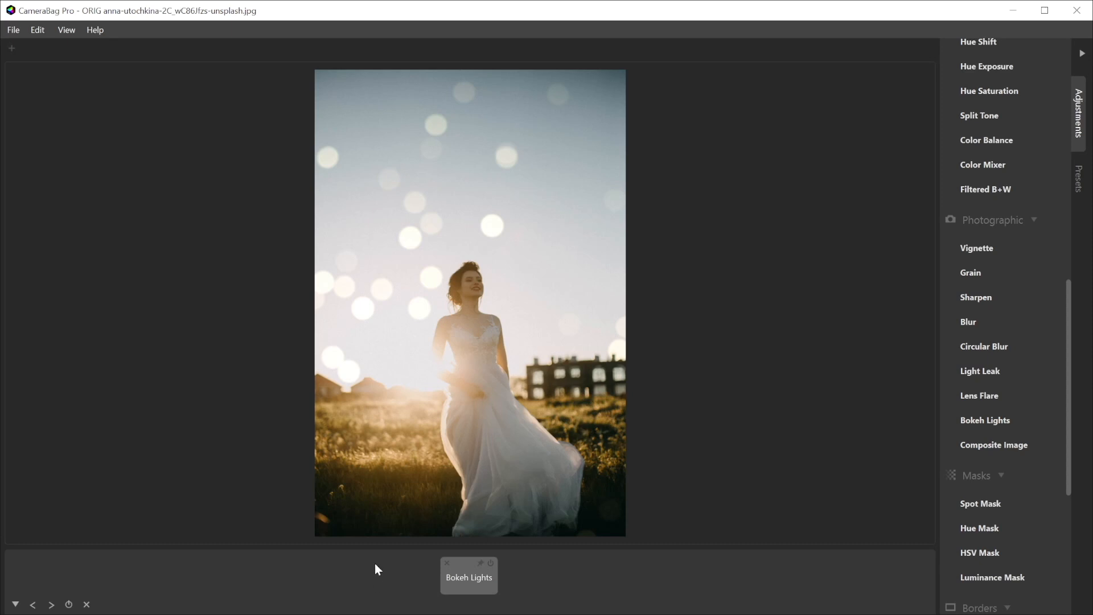
Set the dress photo's bokeh Remix to about 5020, density to about 36 and amount to about 28
{"action": "left_click", "coordinate": [452, 571]}
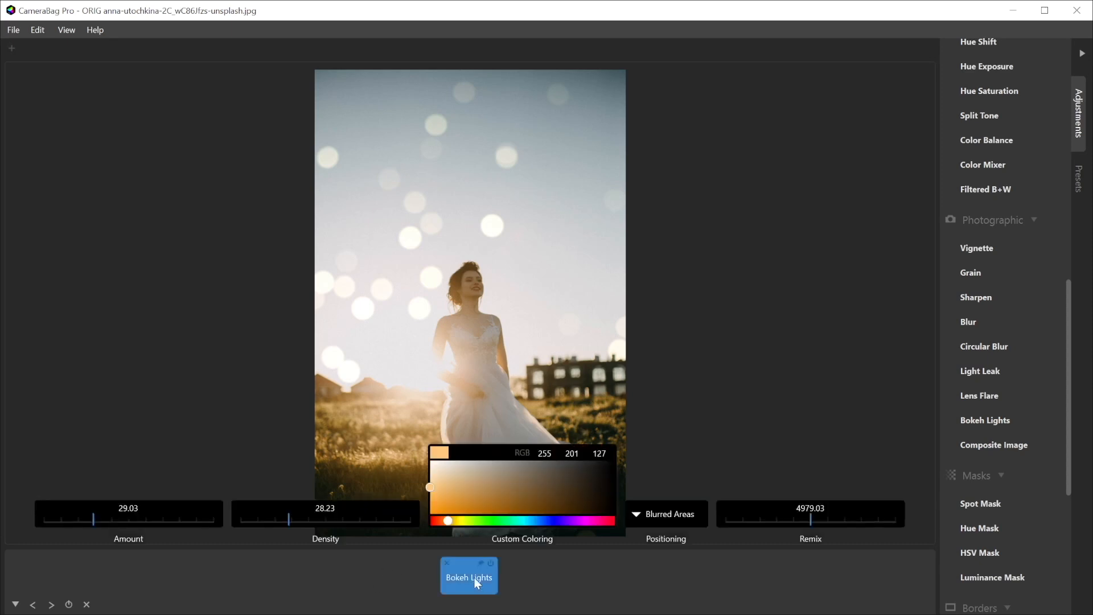
{"action": "left_click_drag", "start_coordinate": [843, 511], "coordinate": [850, 510]}
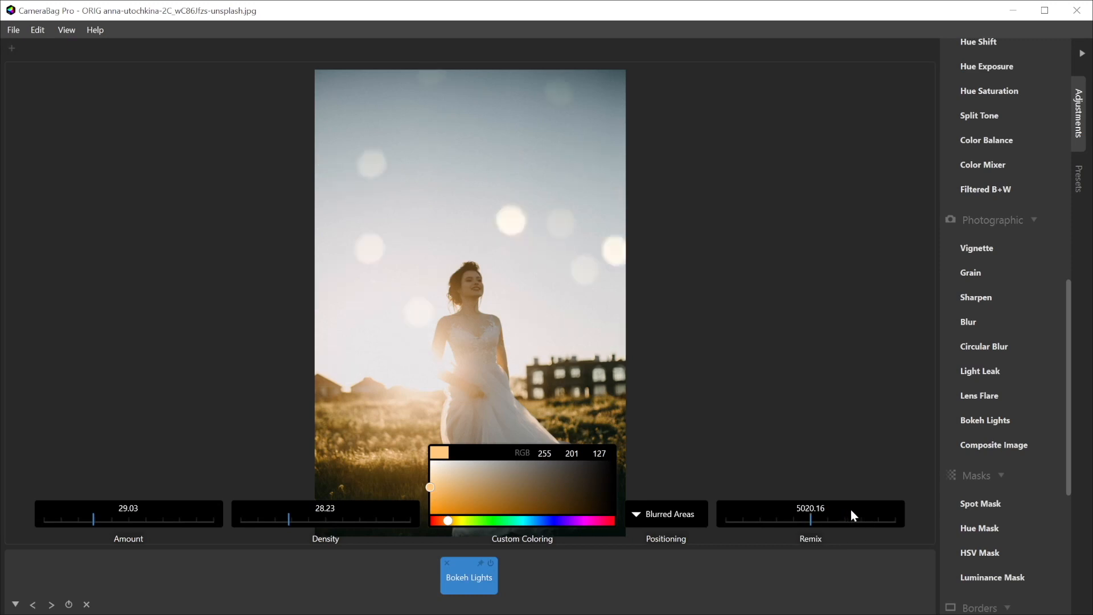
{"action": "left_click_drag", "start_coordinate": [328, 514], "coordinate": [304, 511]}
{"action": "mouse_move", "coordinate": [103, 516]}
{"action": "left_mouse_down"}
{"action": "mouse_move", "coordinate": [79, 518]}
{"action": "mouse_move", "coordinate": [118, 519]}
{"action": "mouse_move", "coordinate": [90, 514]}
{"action": "left_mouse_up"}
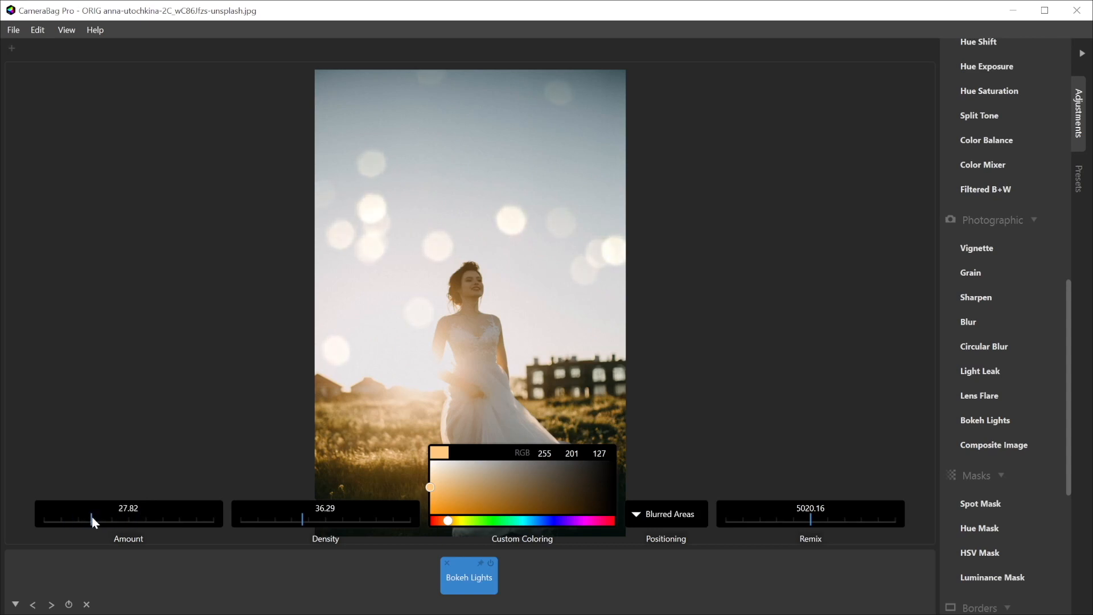
{"action": "left_click", "coordinate": [384, 581]}
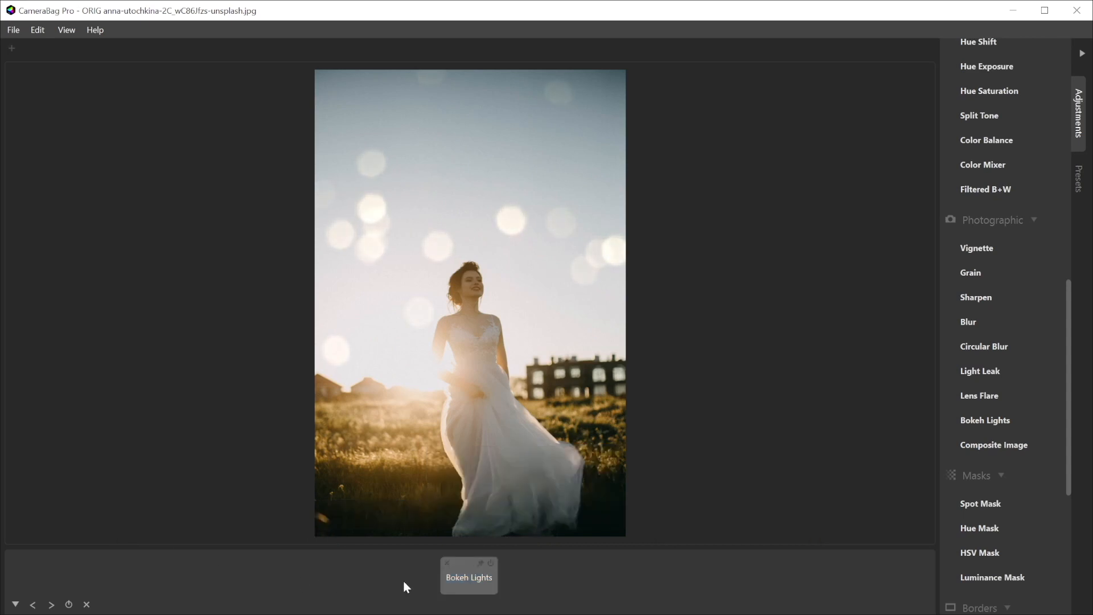